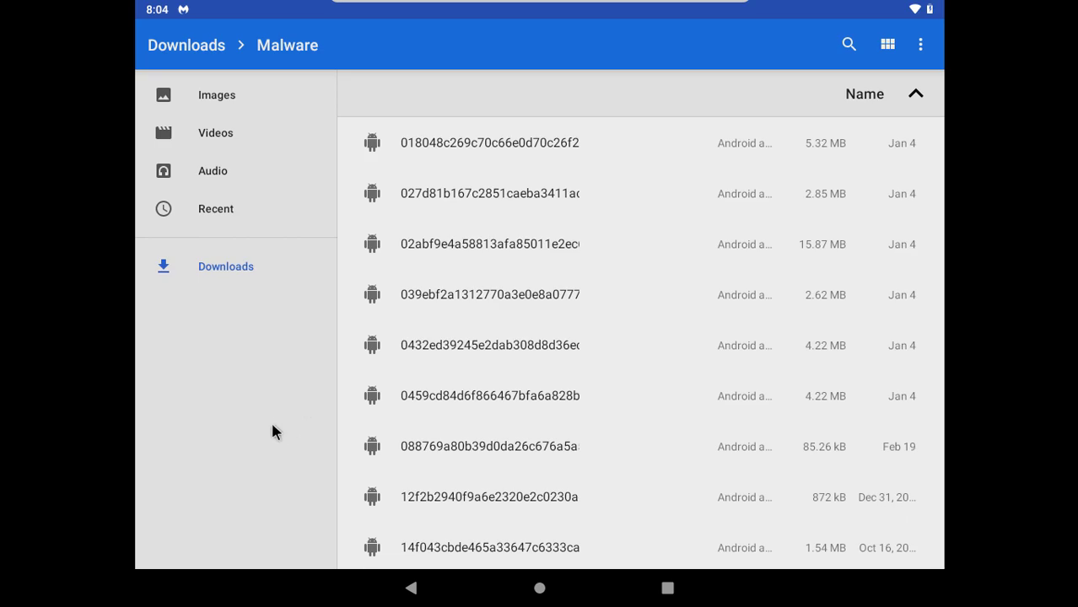
- Select all files in the Malware folder to see their count, and switch to the Malwarebytes app
{"action": "key", "text": "ctrl+a"}
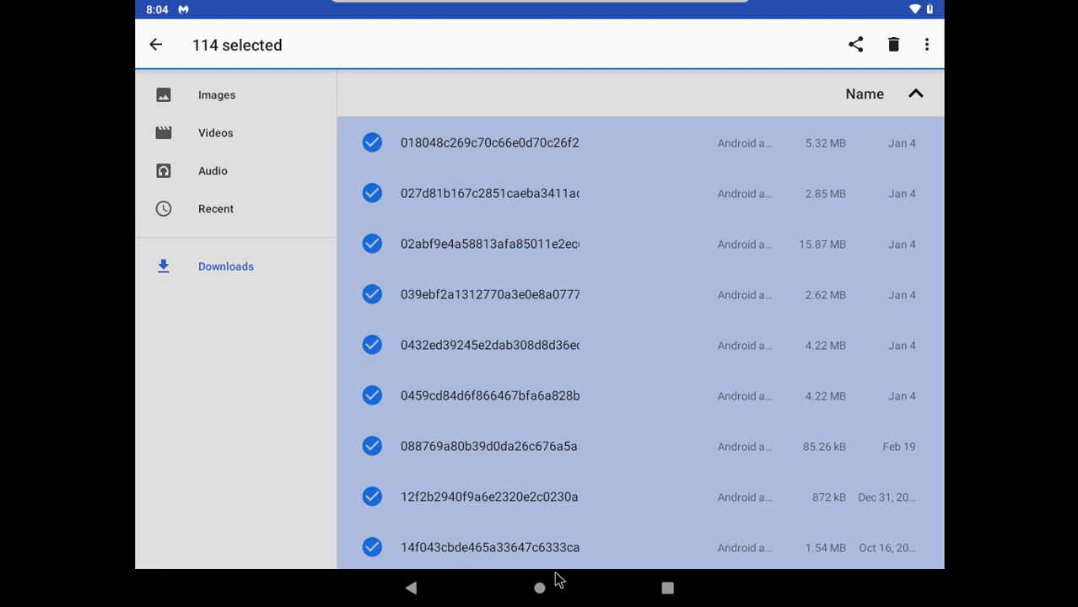
{"action": "left_click", "coordinate": [666, 590]}
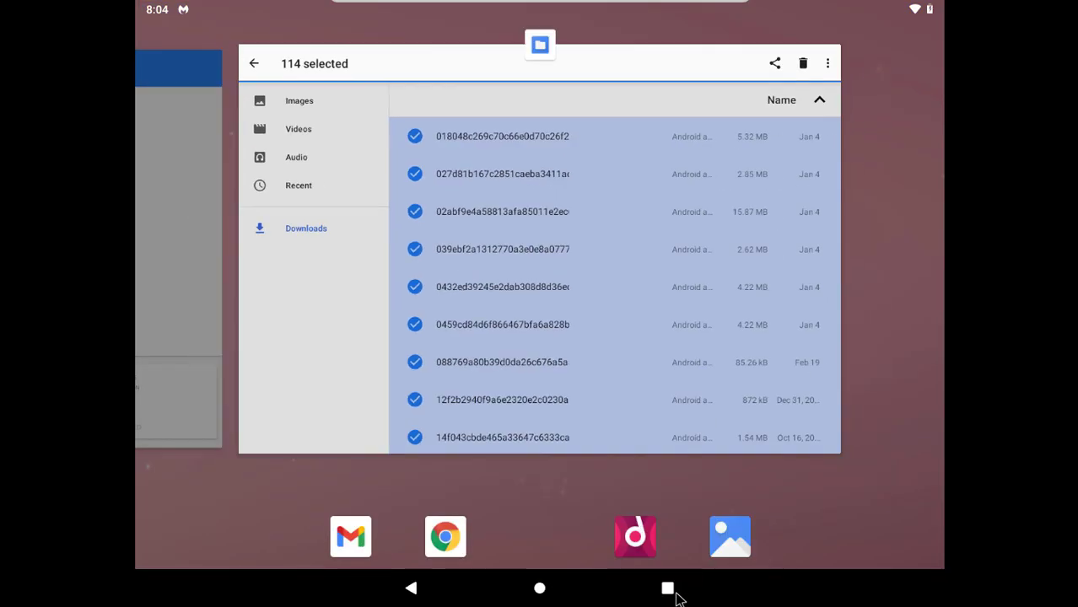
{"action": "left_click", "coordinate": [667, 589]}
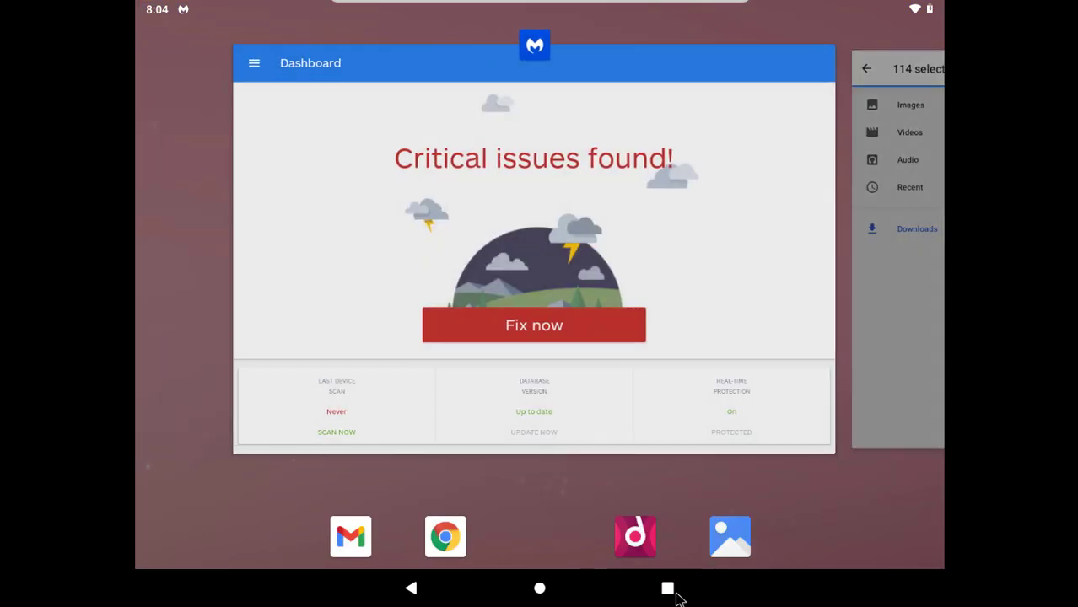
{"action": "left_click", "coordinate": [286, 233]}
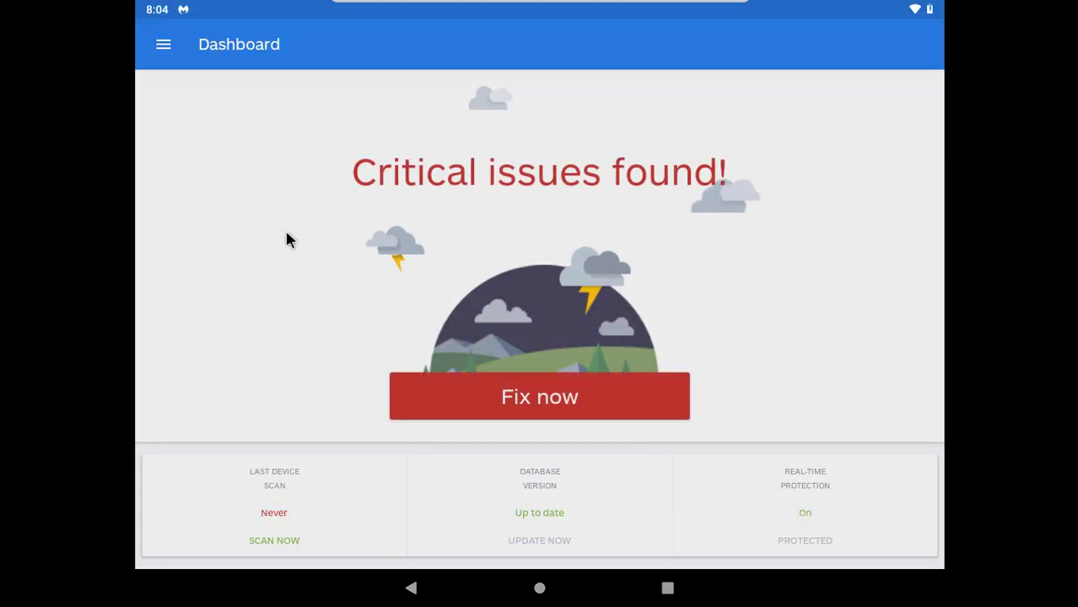
- Review the issues listed on the dashboard, inspect the security audit, and return to the dashboard
{"action": "scroll", "coordinate": [286, 241], "scroll_direction": "down", "scroll_amount": 4}
{"action": "scroll", "coordinate": [285, 240], "scroll_direction": "down", "scroll_amount": 4}
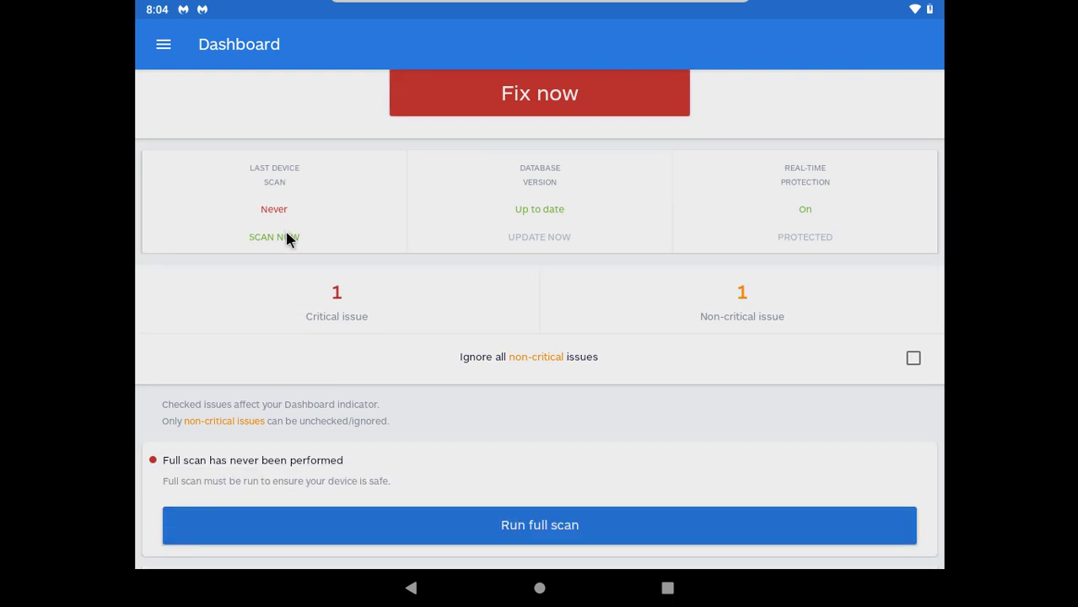
{"action": "scroll", "coordinate": [286, 240], "scroll_direction": "down", "scroll_amount": 1}
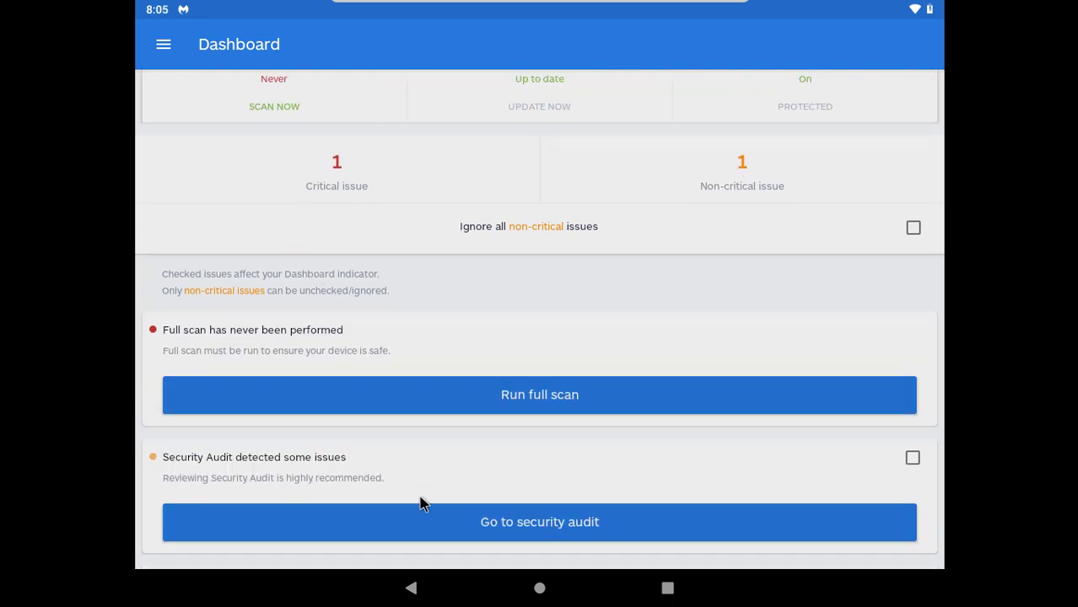
{"action": "left_click", "coordinate": [430, 538]}
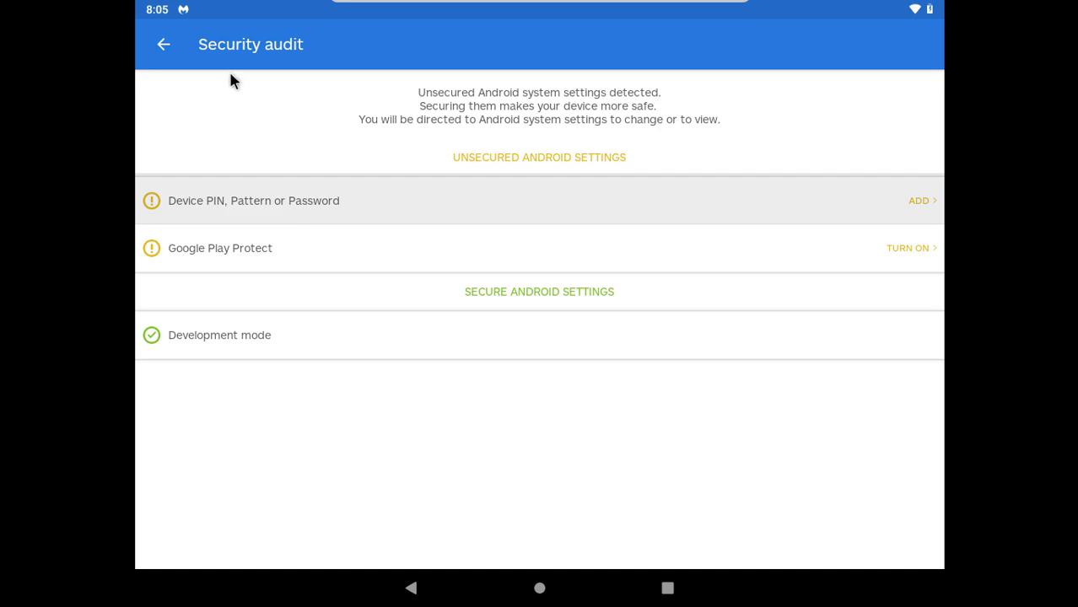
{"action": "left_click", "coordinate": [182, 59]}
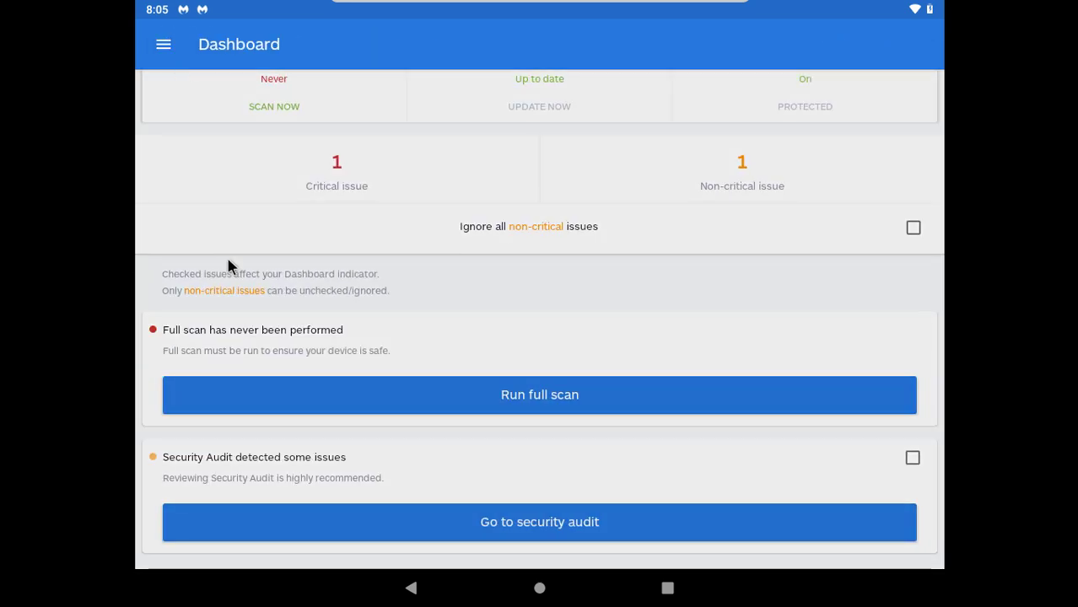
- Go to the Scanner and run a malware scan of the device's files and apps
{"action": "scroll", "coordinate": [227, 265], "scroll_direction": "up", "scroll_amount": 4}
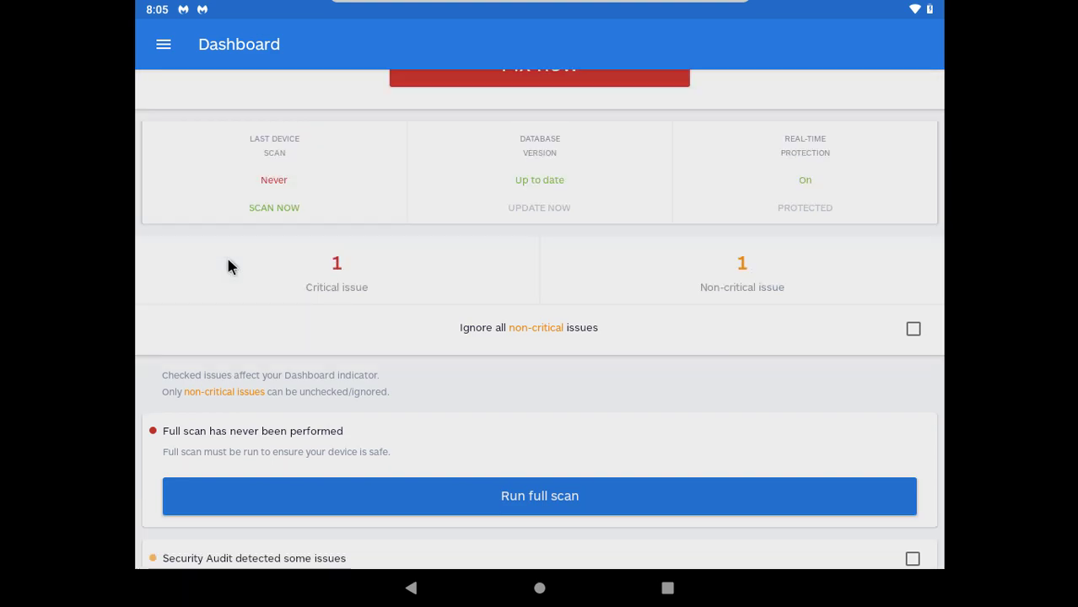
{"action": "scroll", "coordinate": [228, 267], "scroll_direction": "up", "scroll_amount": 2}
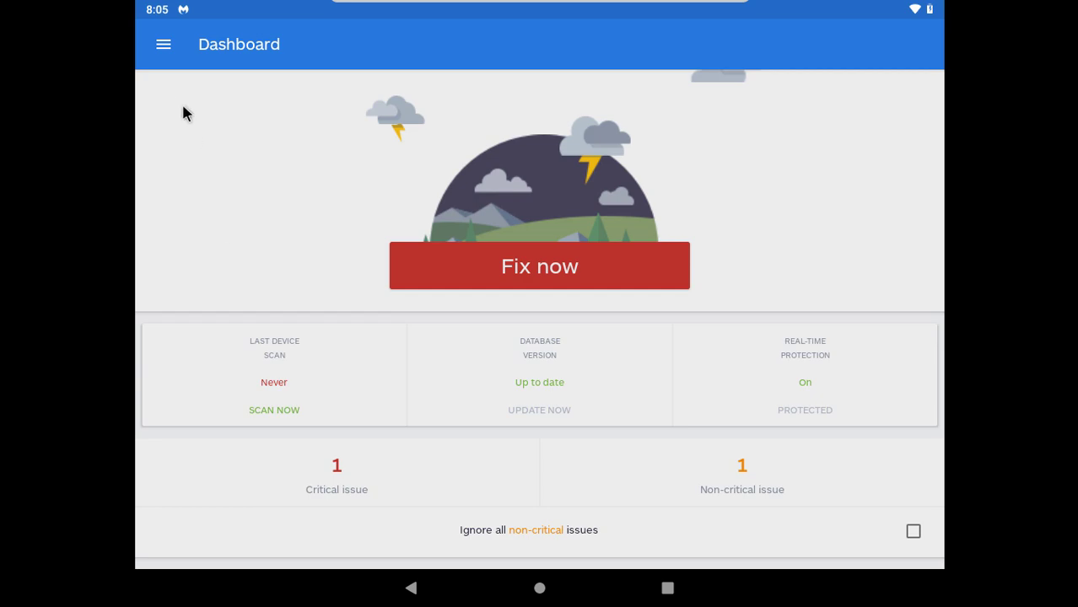
{"action": "left_click", "coordinate": [173, 64]}
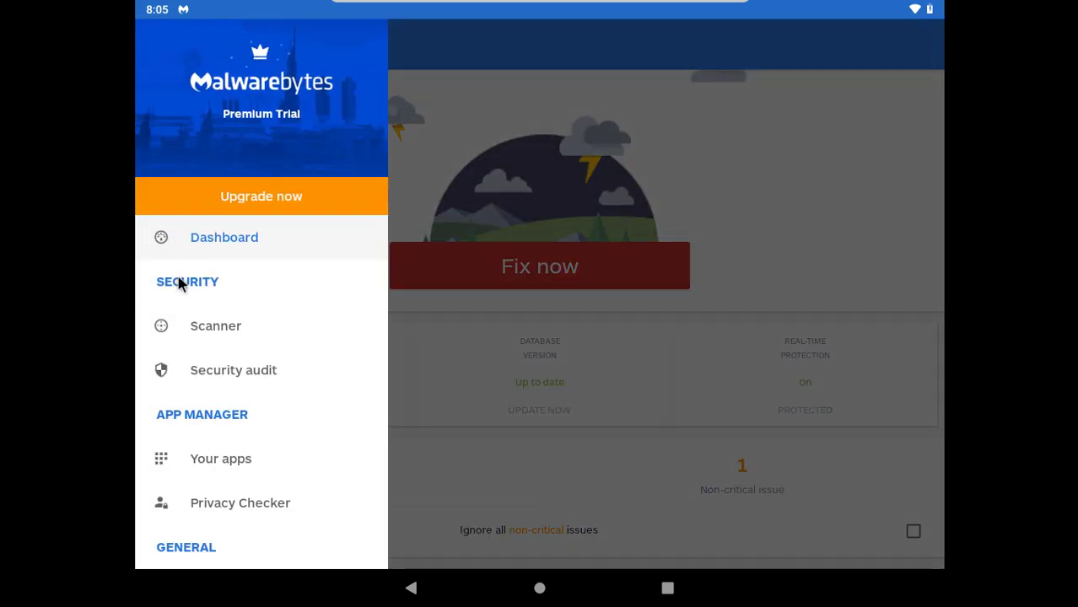
{"action": "left_click", "coordinate": [195, 329]}
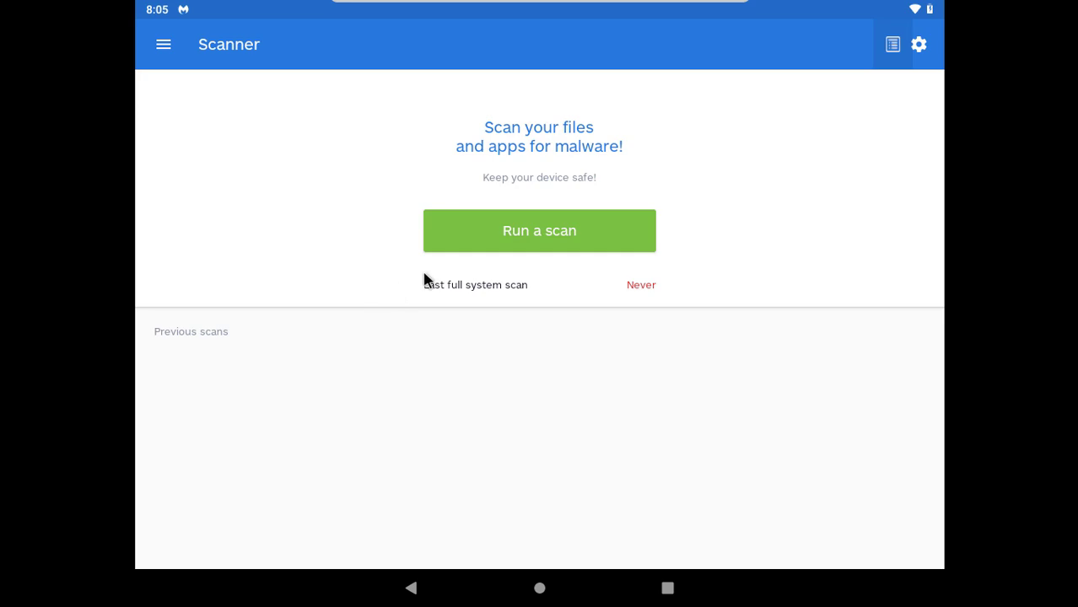
{"action": "left_click", "coordinate": [458, 252]}
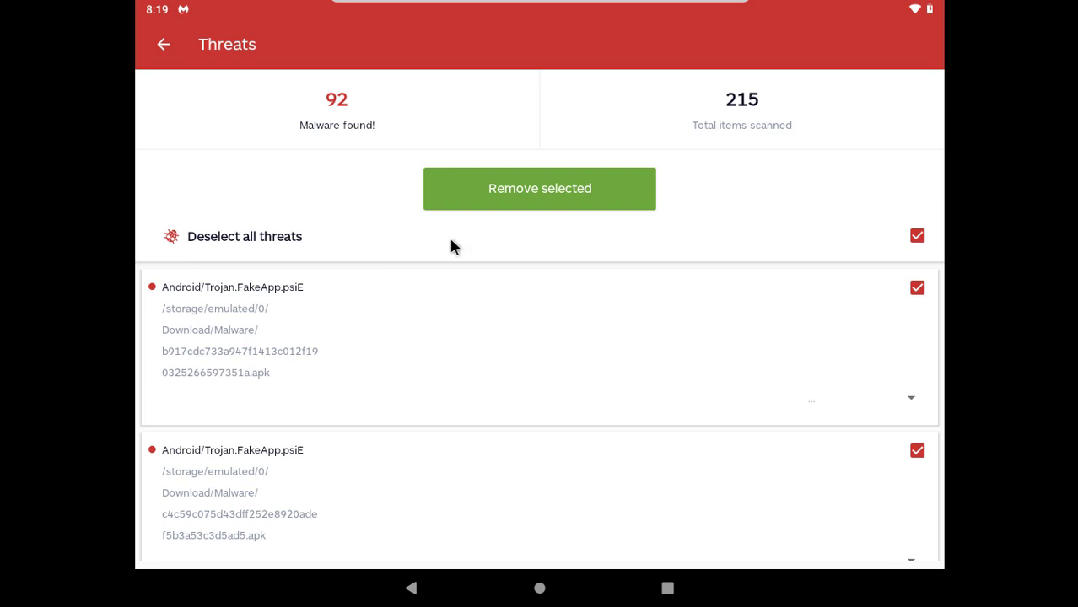
- Examine the list of detected threats, checking the malware names and file paths through to the end
{"action": "scroll", "coordinate": [472, 354], "scroll_direction": "down", "scroll_amount": 10}
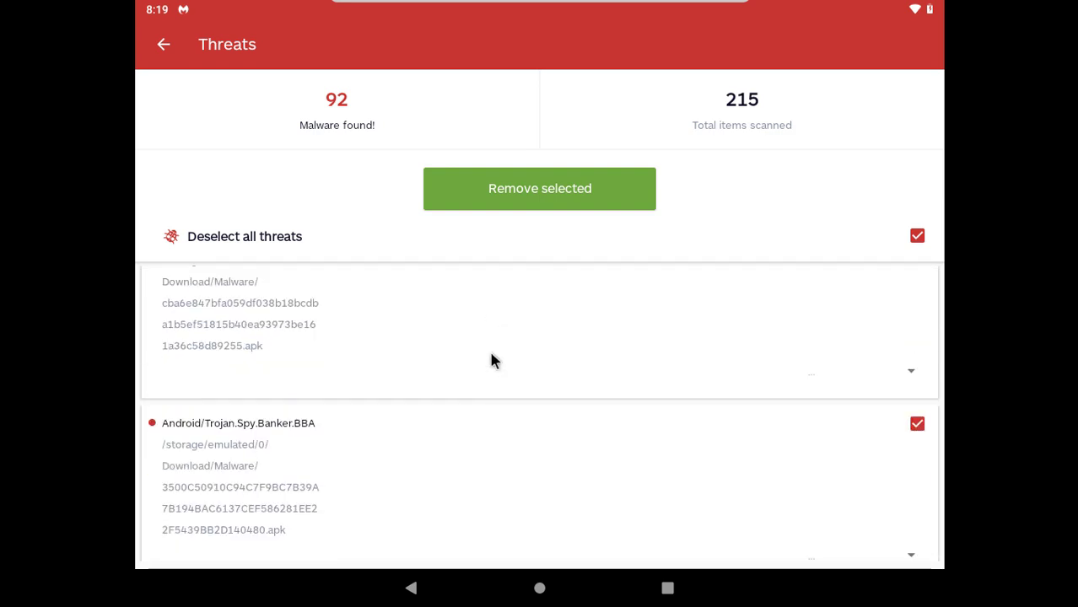
{"action": "scroll", "coordinate": [493, 357], "scroll_direction": "down", "scroll_amount": 10}
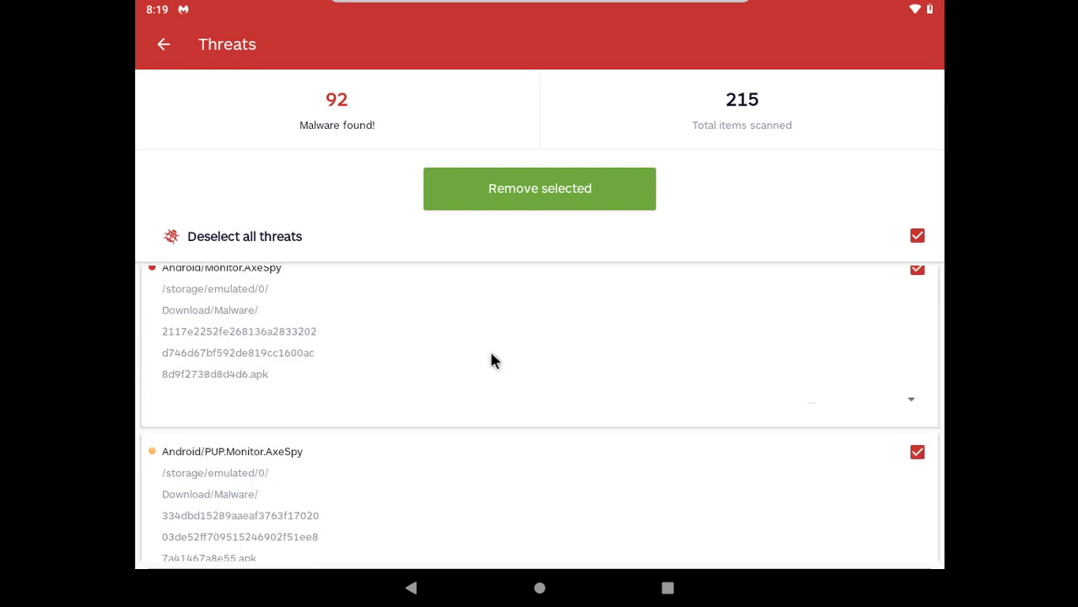
{"action": "scroll", "coordinate": [492, 359], "scroll_direction": "down", "scroll_amount": 5}
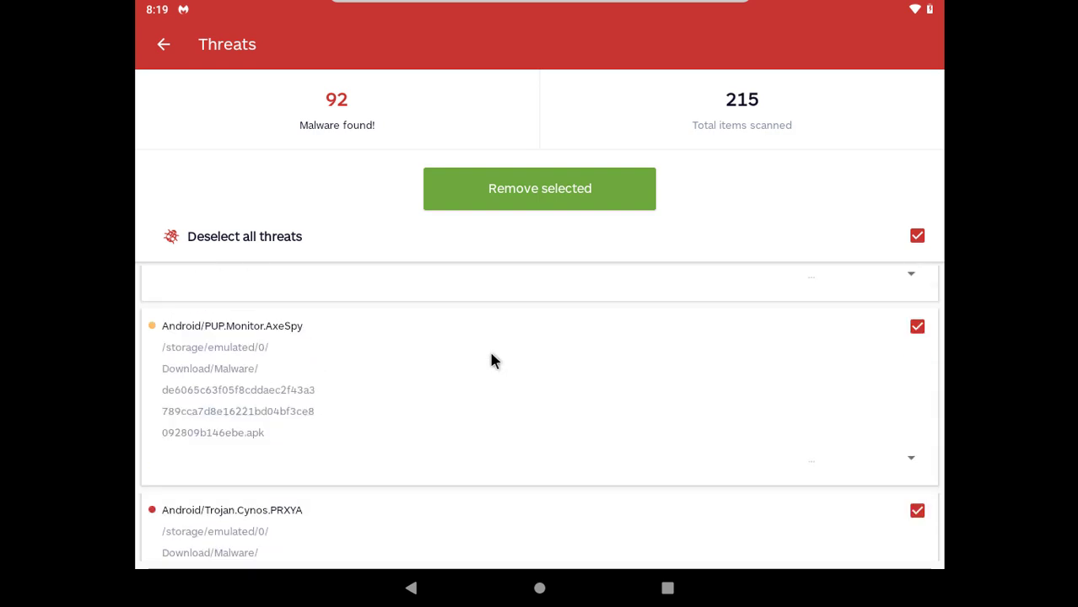
{"action": "scroll", "coordinate": [492, 361], "scroll_direction": "down", "scroll_amount": 10}
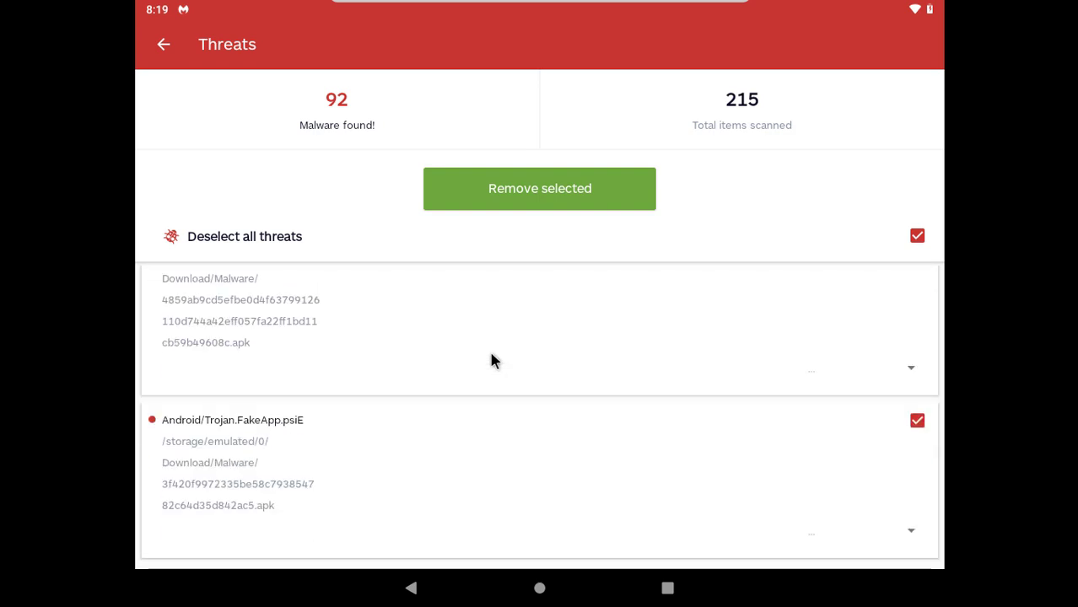
{"action": "scroll", "coordinate": [493, 361], "scroll_direction": "down", "scroll_amount": 10}
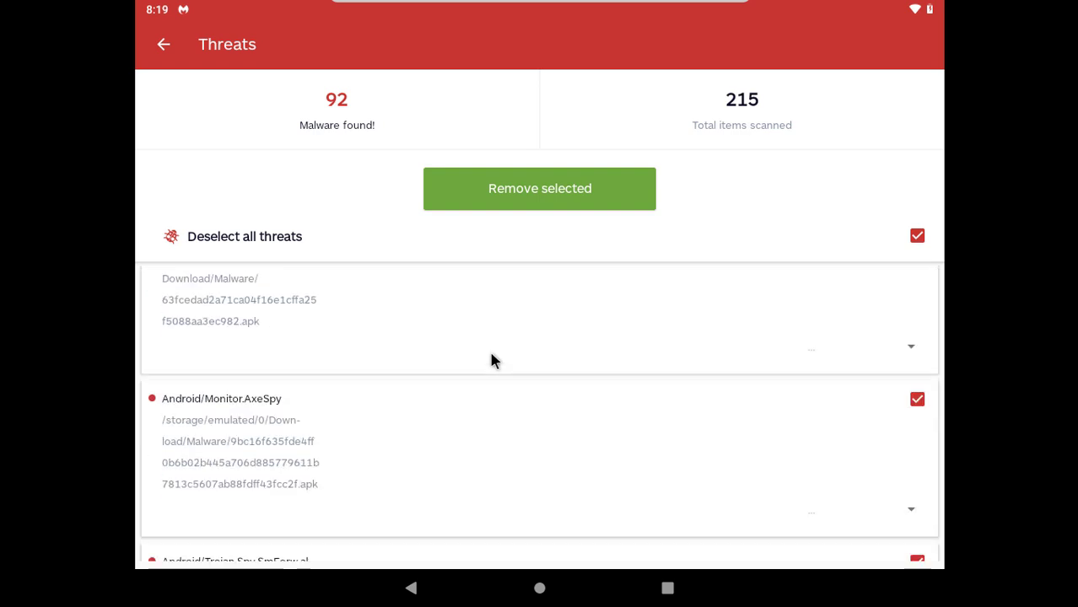
{"action": "scroll", "coordinate": [492, 359], "scroll_direction": "down", "scroll_amount": 10}
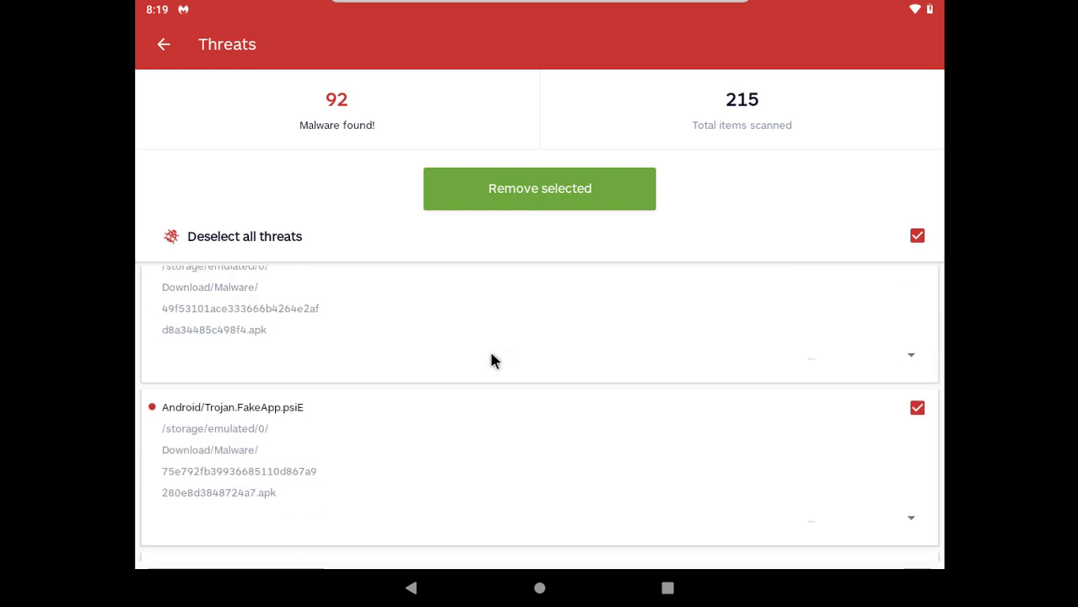
{"action": "scroll", "coordinate": [493, 361], "scroll_direction": "down", "scroll_amount": 10}
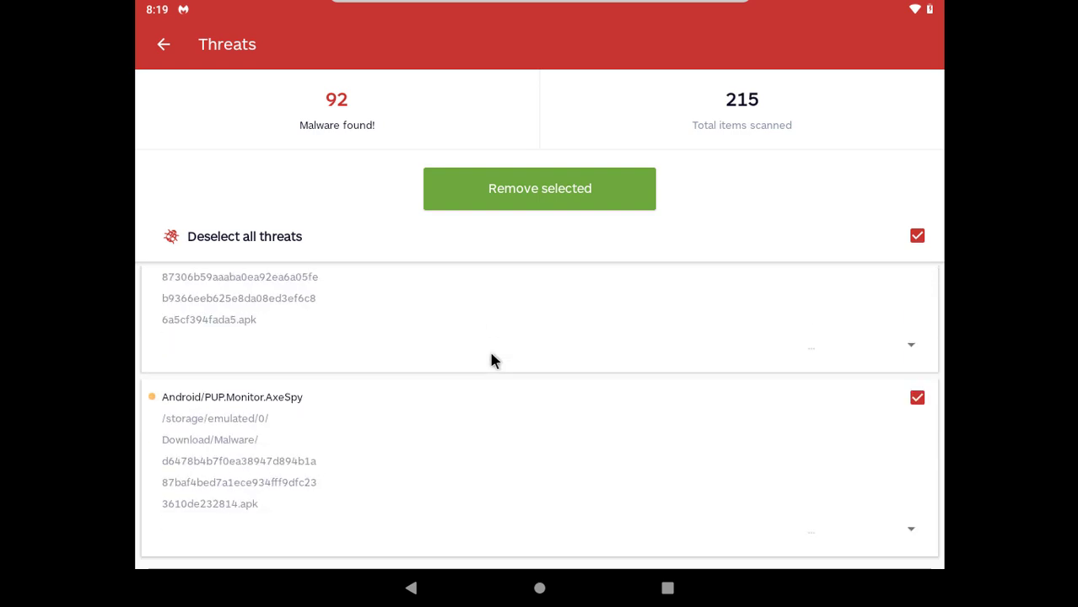
{"action": "scroll", "coordinate": [493, 361], "scroll_direction": "down", "scroll_amount": 10}
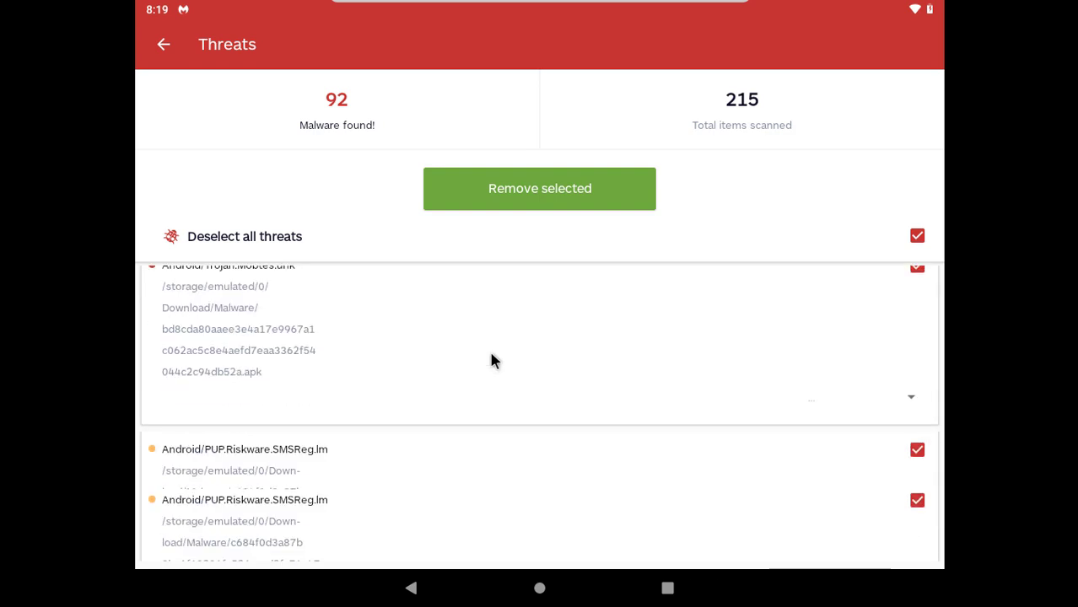
{"action": "scroll", "coordinate": [493, 361], "scroll_direction": "down", "scroll_amount": 10}
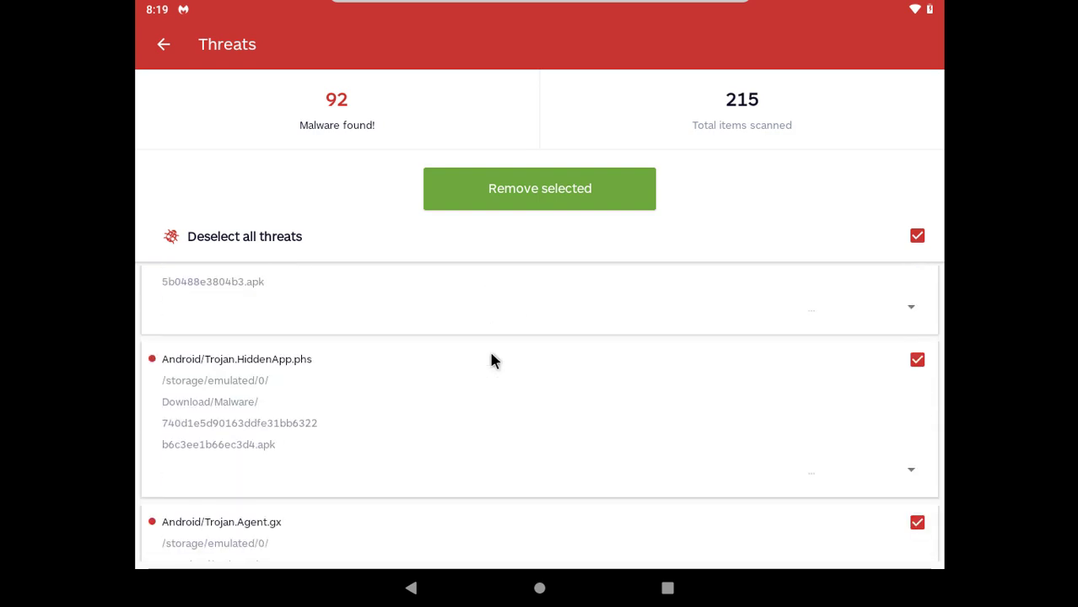
{"action": "scroll", "coordinate": [492, 361], "scroll_direction": "down", "scroll_amount": 10}
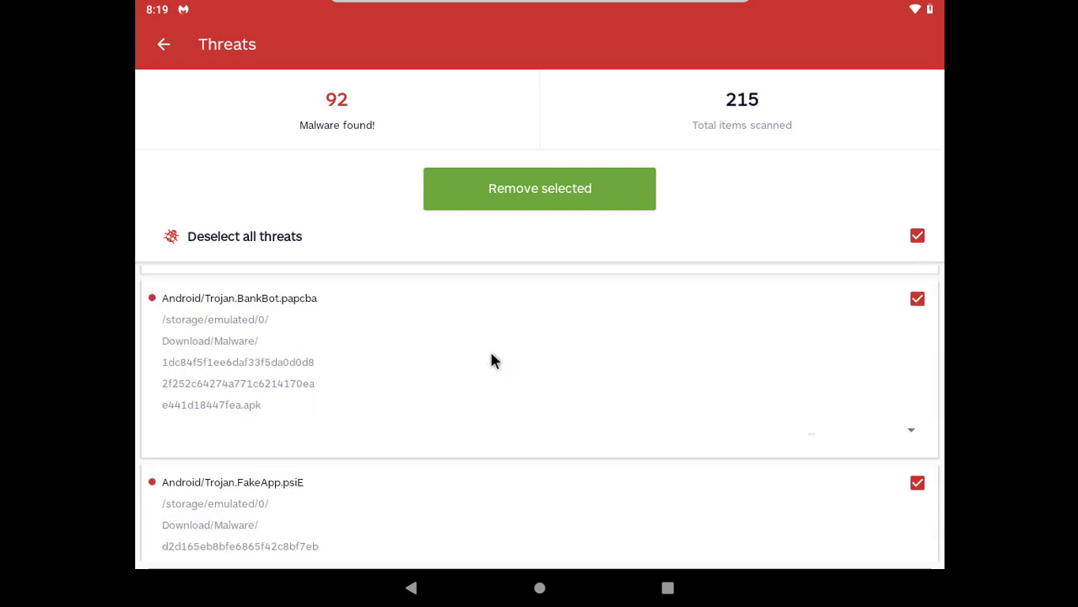
{"action": "scroll", "coordinate": [493, 361], "scroll_direction": "down", "scroll_amount": 10}
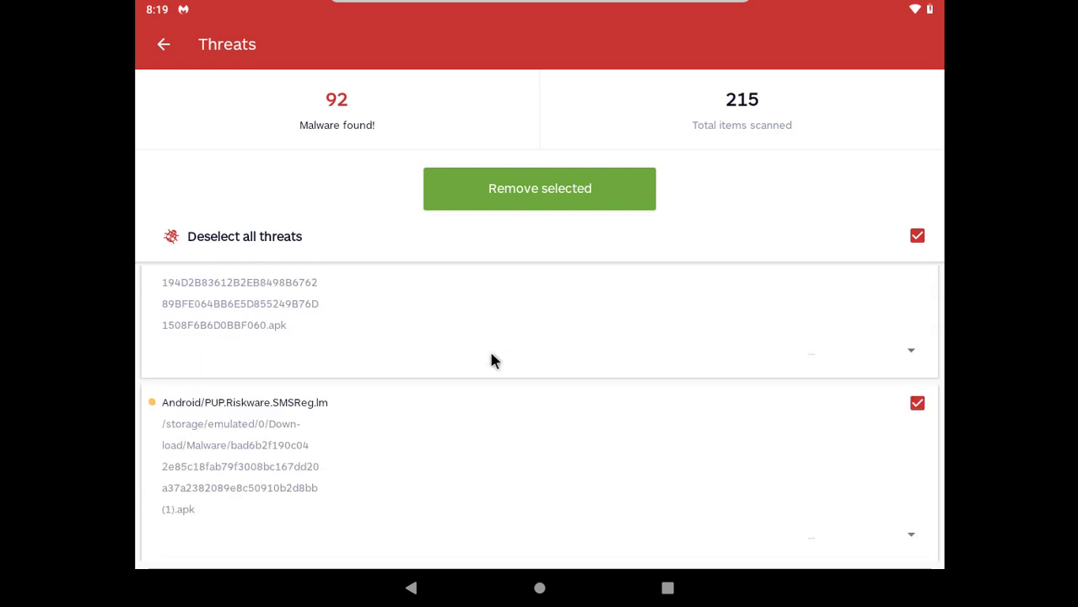
{"action": "scroll", "coordinate": [493, 361], "scroll_direction": "down", "scroll_amount": 10}
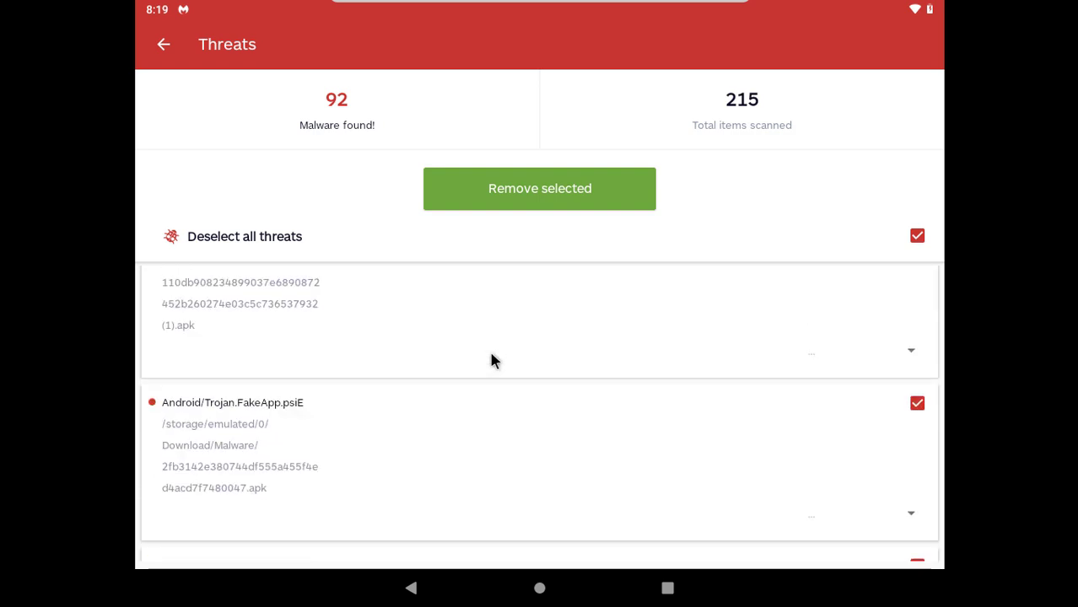
{"action": "scroll", "coordinate": [493, 360], "scroll_direction": "down", "scroll_amount": 10}
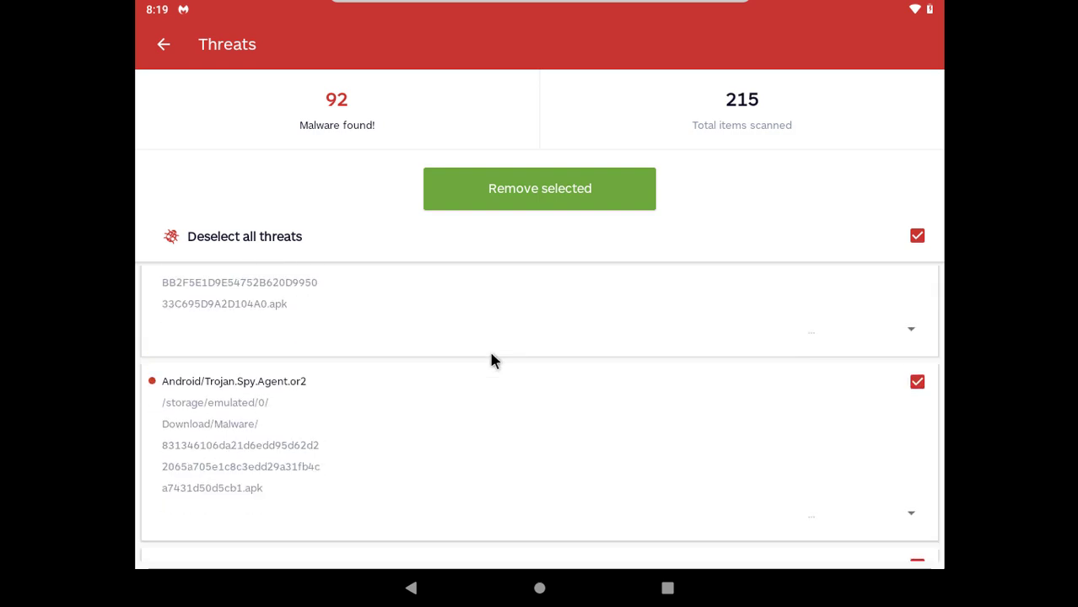
{"action": "scroll", "coordinate": [492, 359], "scroll_direction": "down", "scroll_amount": 8}
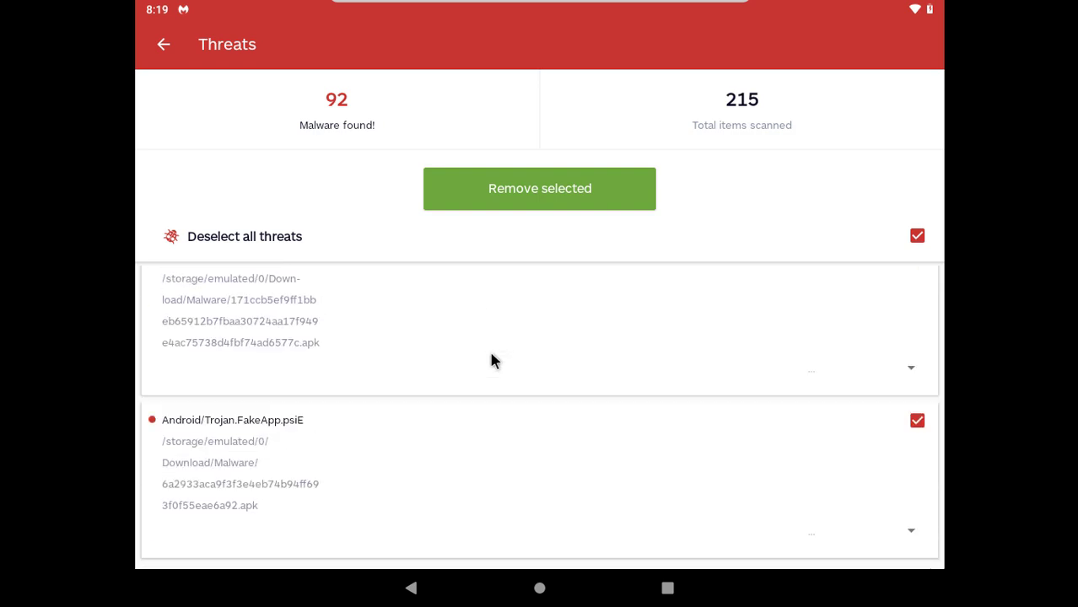
- Remove all selected threats, confirm the removal, and decline the request to rate Malwarebytes
{"action": "left_click", "coordinate": [533, 183]}
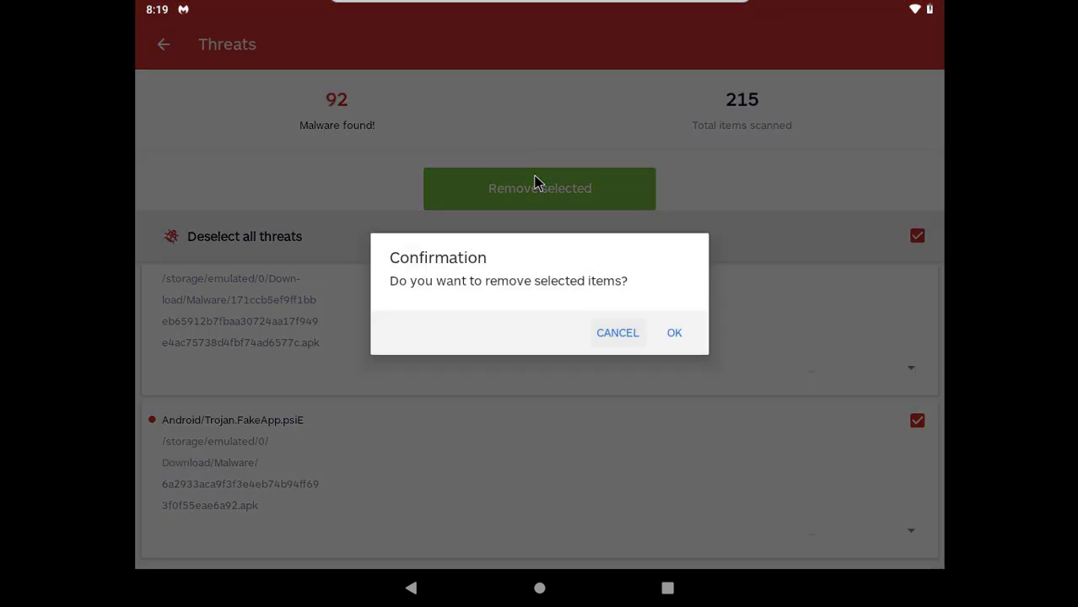
{"action": "key", "text": "Tab"}
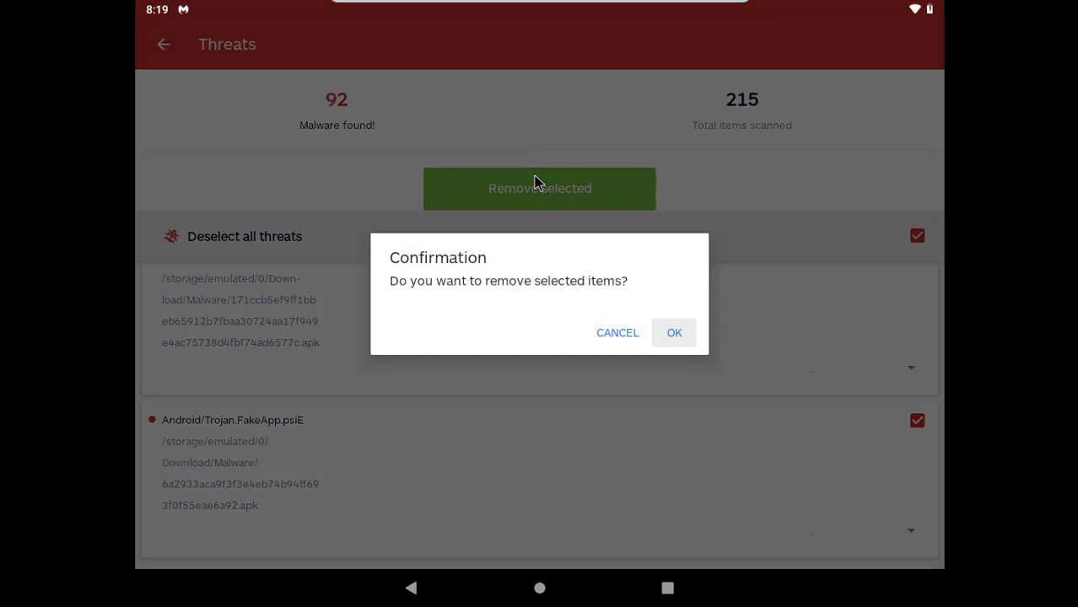
{"action": "key", "text": "Return"}
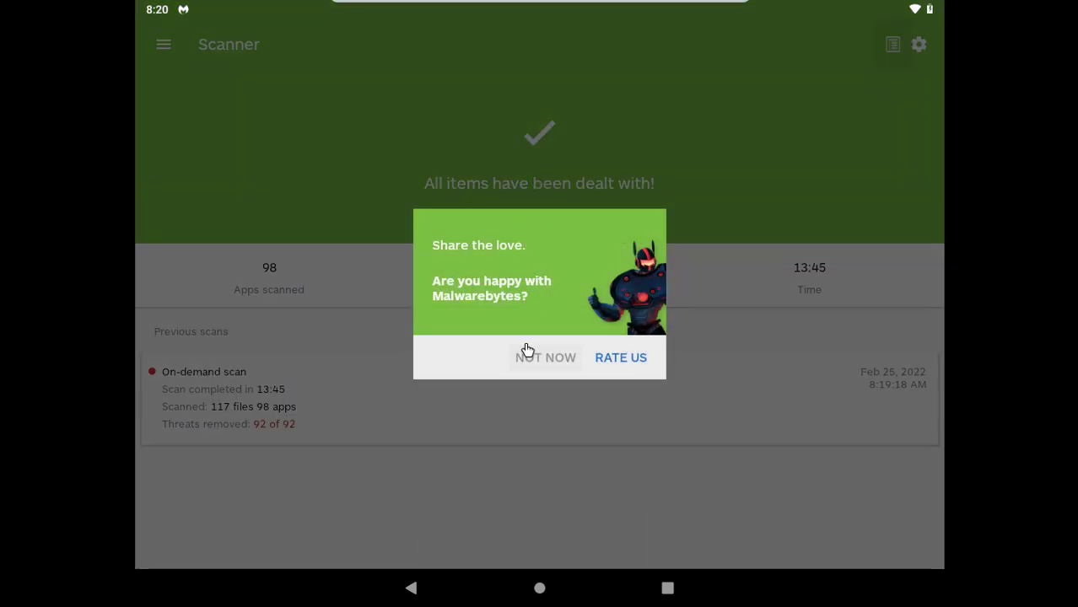
{"action": "left_click", "coordinate": [524, 354]}
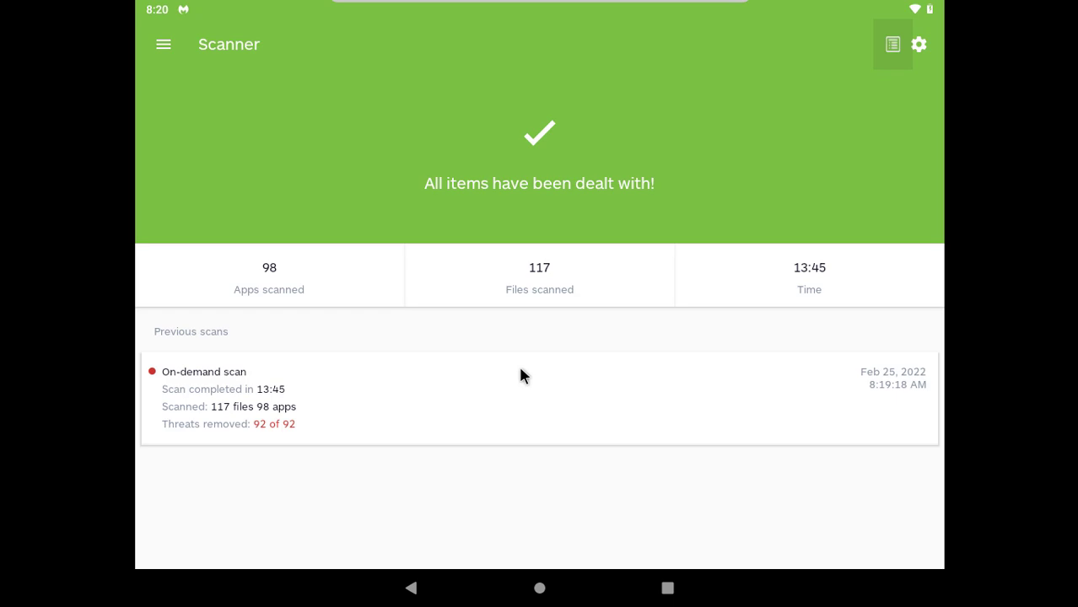
- Switch back to the file manager's Malware folder to check the remaining files, and clear the file selection
{"action": "left_click", "coordinate": [693, 602]}
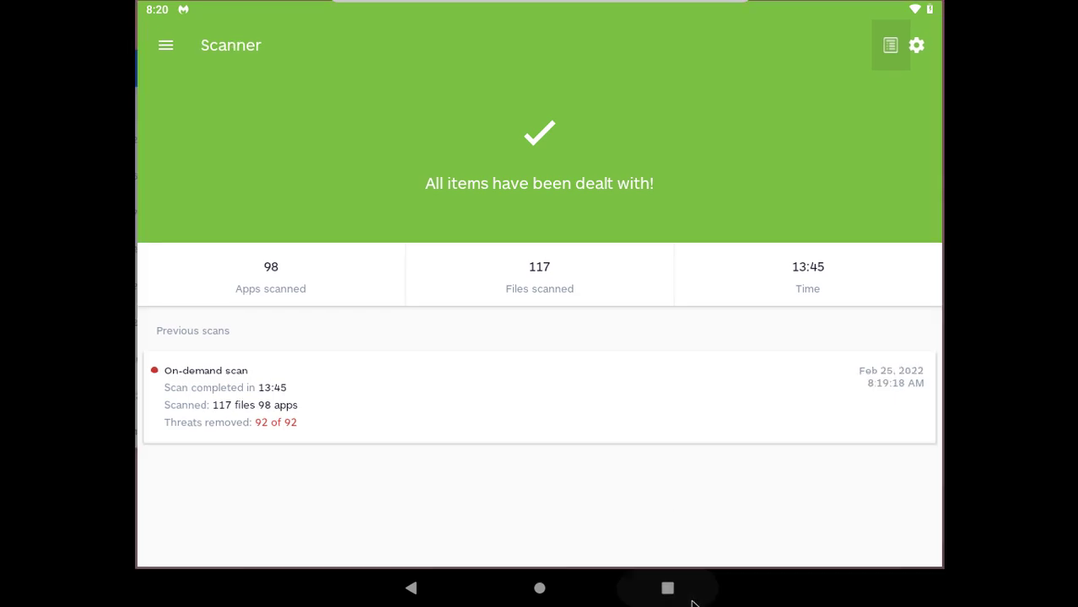
{"action": "left_click", "coordinate": [691, 601]}
{"action": "left_click", "coordinate": [691, 602]}
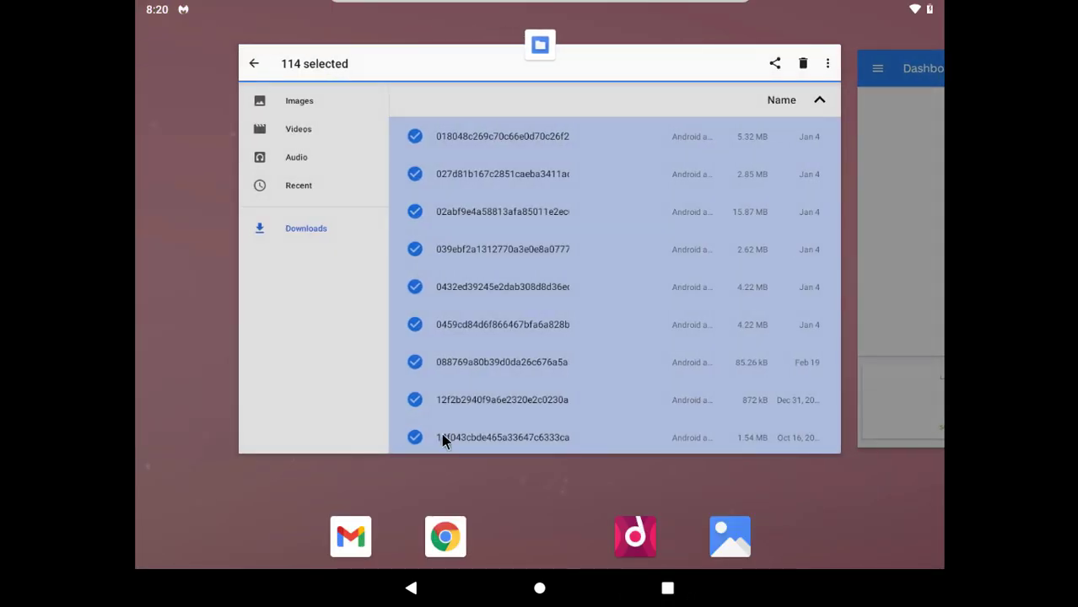
{"action": "left_click", "coordinate": [350, 323]}
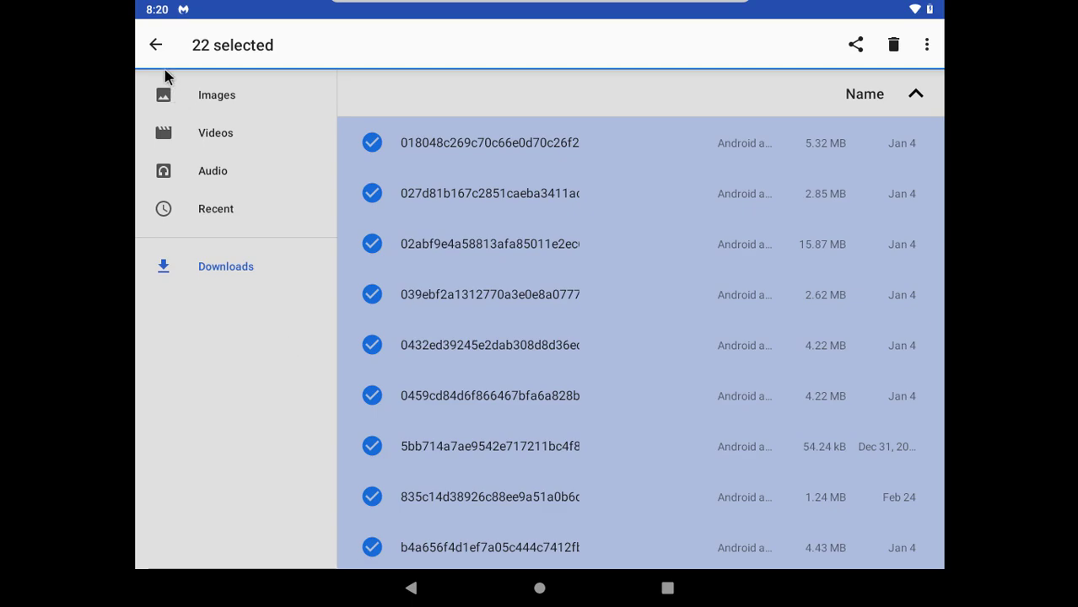
{"action": "left_click", "coordinate": [151, 41]}
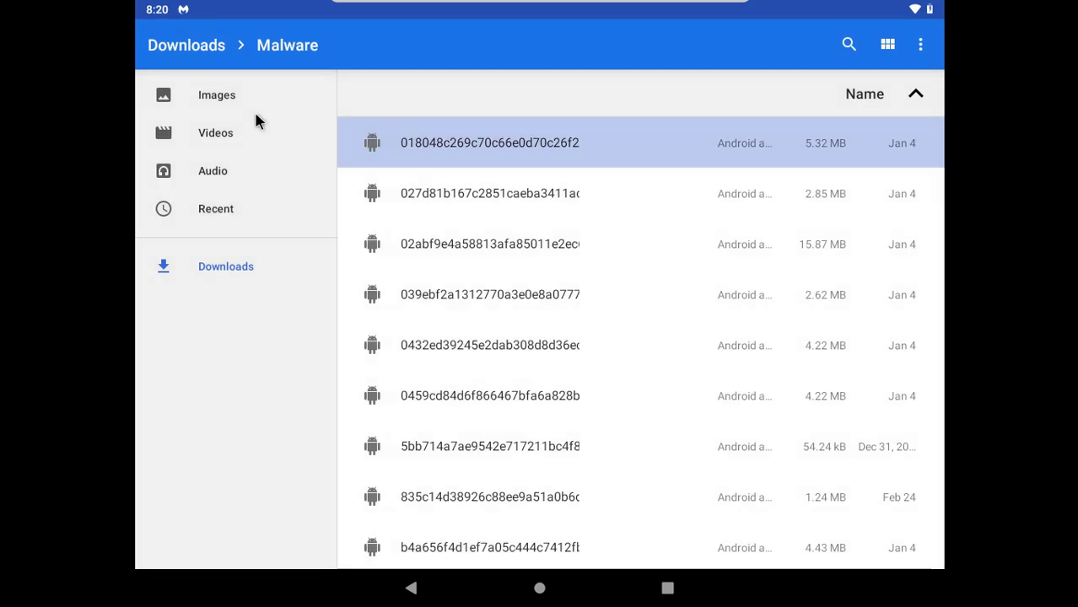
- Install the first two packages in the Malware folder, Memory Booster and Funny Photo, returning to the file list after each
{"action": "key", "text": "Return"}
{"action": "left_click", "coordinate": [904, 543]}
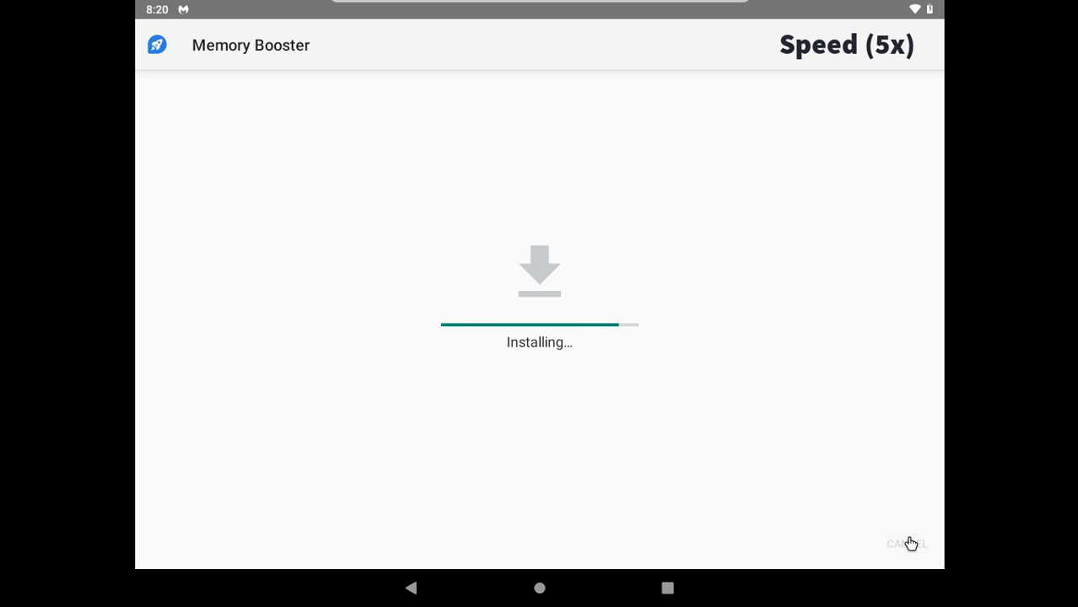
{"action": "key", "text": "Escape"}
{"action": "key", "text": "Down"}
{"action": "key", "text": "Return"}
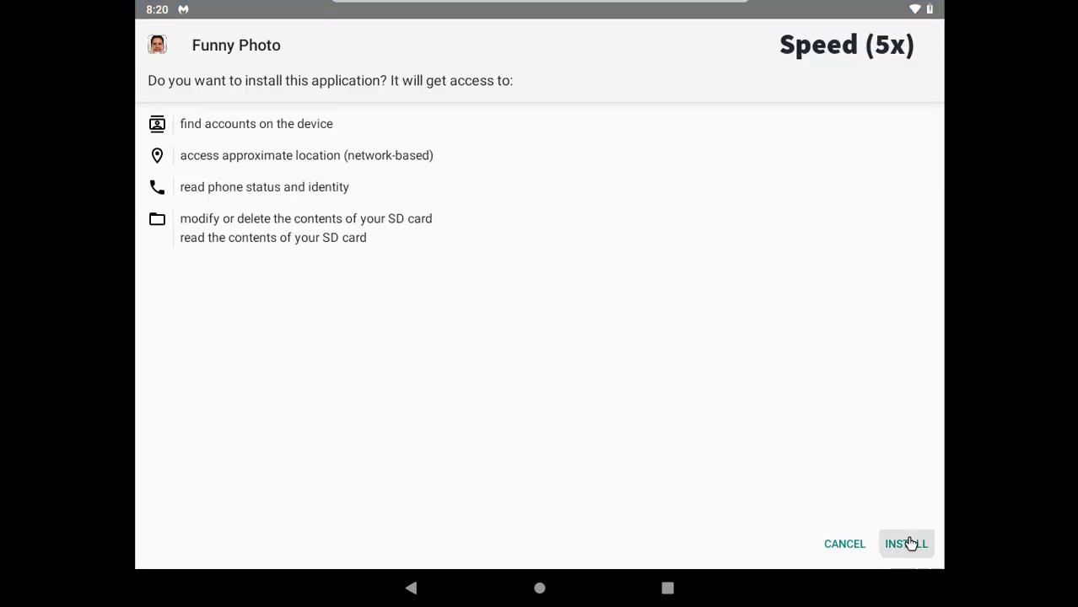
{"action": "left_click", "coordinate": [909, 543]}
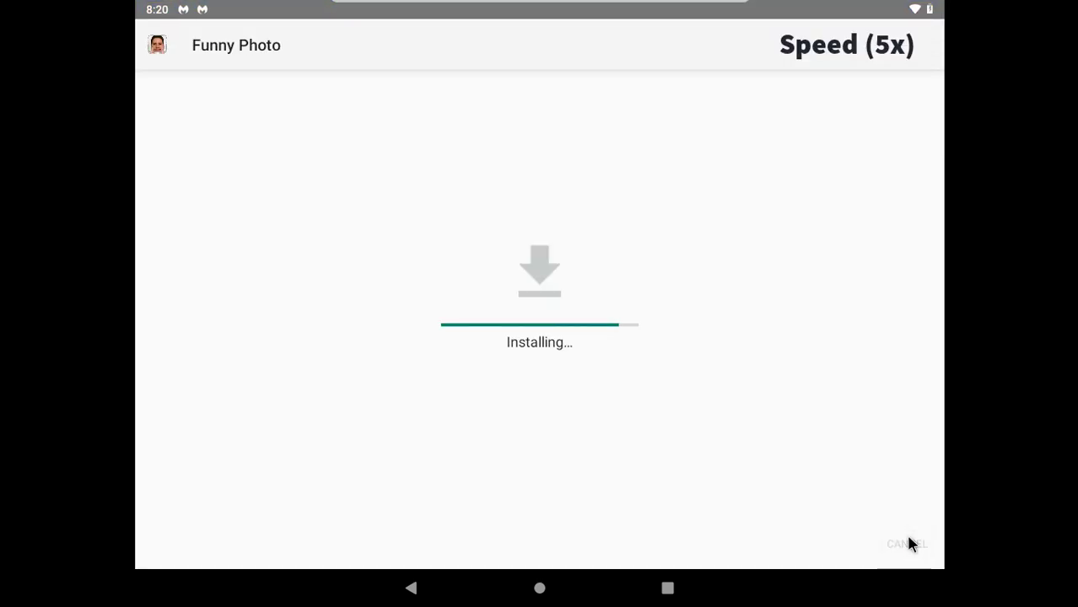
{"action": "key", "text": "Escape"}
- Install the following two sample packages, Virtual DJ and BMI Calculator, returning to the file list after each
{"action": "key", "text": "Down"}
{"action": "key", "text": "Return"}
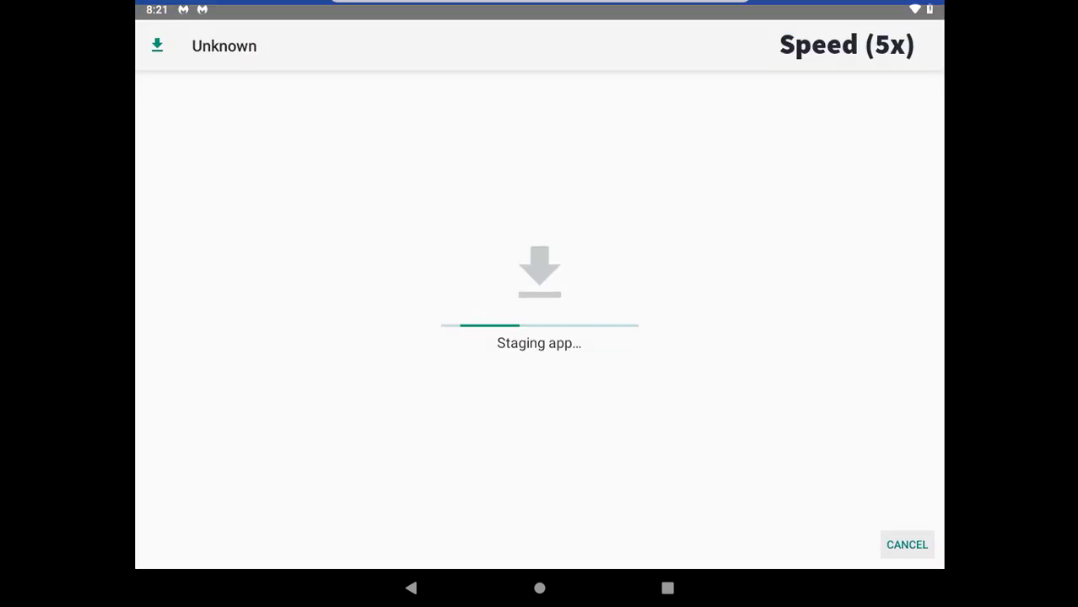
{"action": "left_click", "coordinate": [908, 543]}
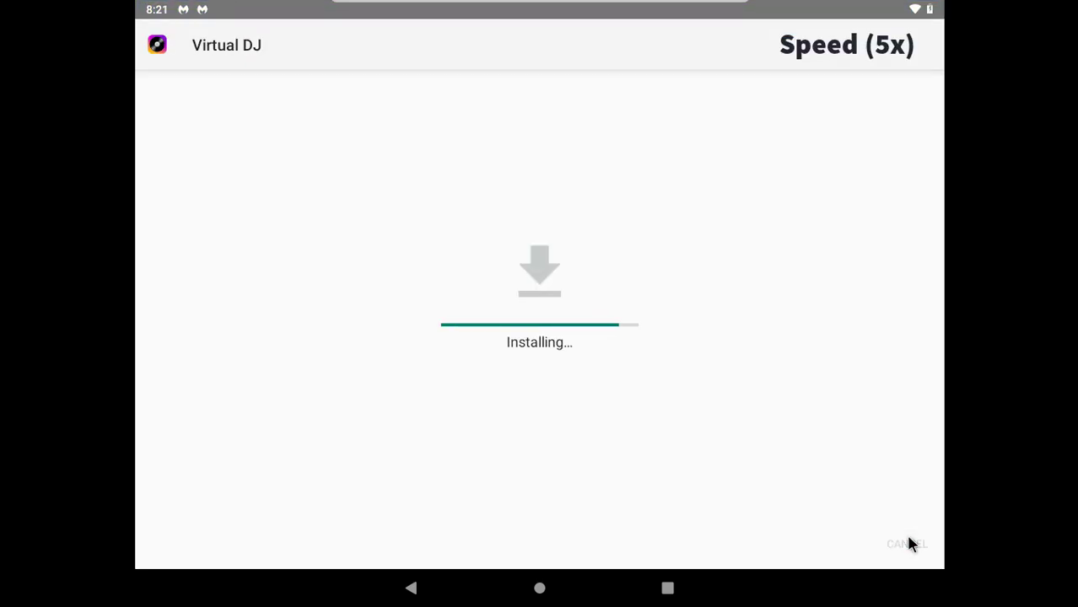
{"action": "key", "text": "Escape"}
{"action": "key", "text": "Down"}
{"action": "key", "text": "Return"}
{"action": "left_click", "coordinate": [908, 543]}
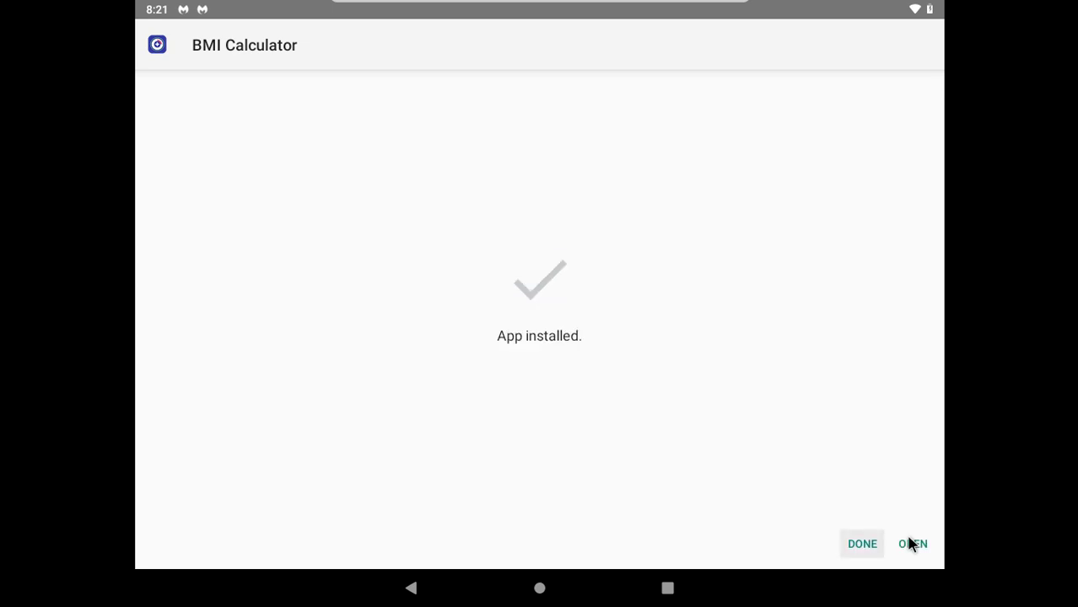
{"action": "key", "text": "Escape"}
- Install the Volume Booster and Cooking Game sample packages, returning to the file list after each
{"action": "key", "text": "Down"}
{"action": "key", "text": "Return"}
{"action": "left_click", "coordinate": [908, 543]}
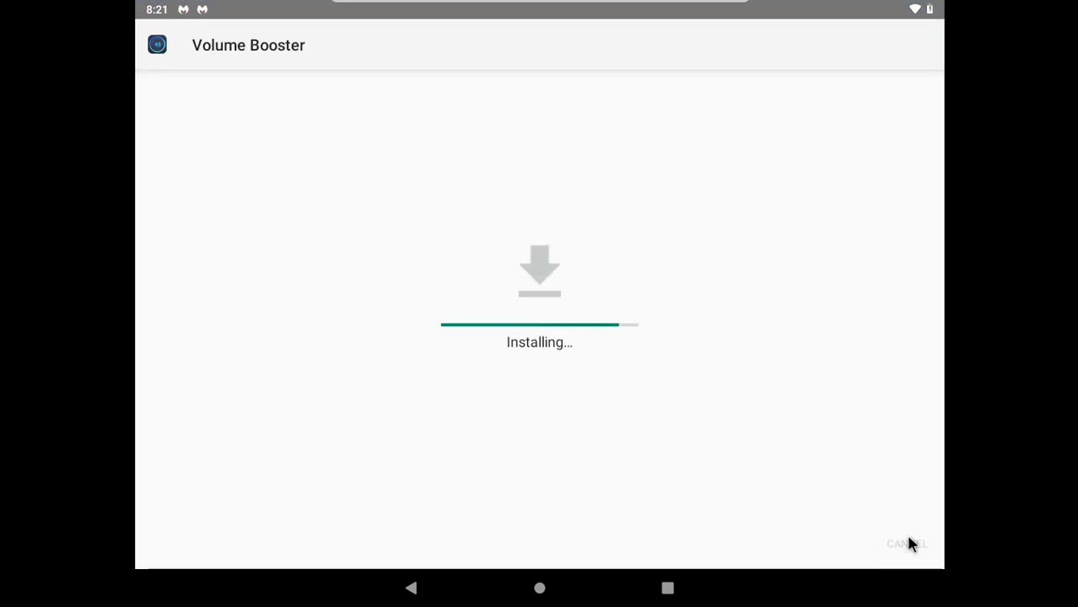
{"action": "key", "text": "Escape"}
{"action": "key", "text": "Down"}
{"action": "key", "text": "Return"}
{"action": "left_click", "coordinate": [909, 543]}
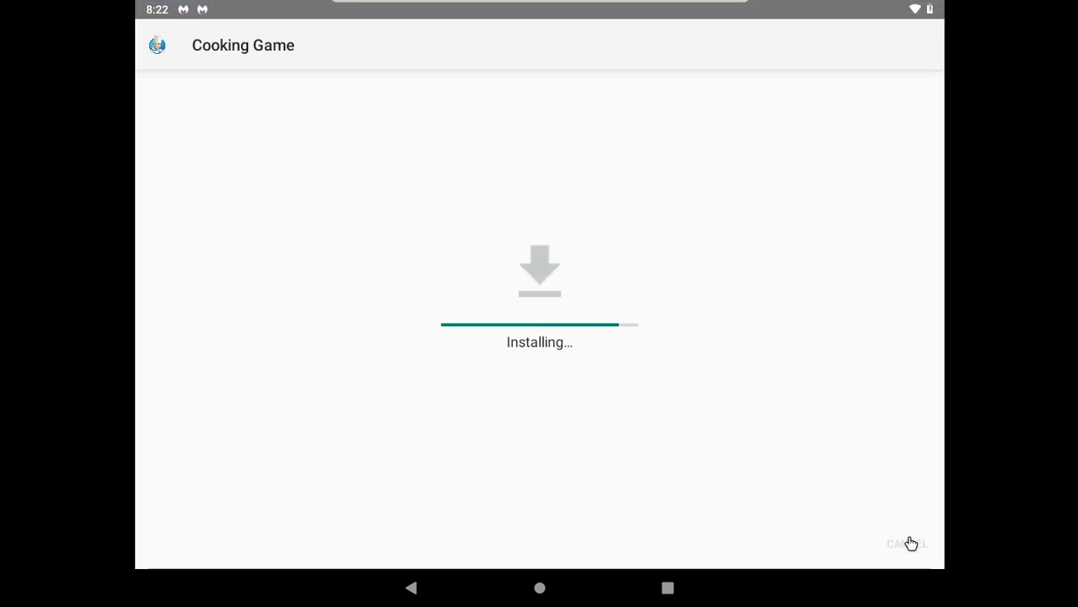
{"action": "key", "text": "Escape"}
- Install the two sample packages listed after Cooking Game in the Malware folder
{"action": "key", "text": "Down"}
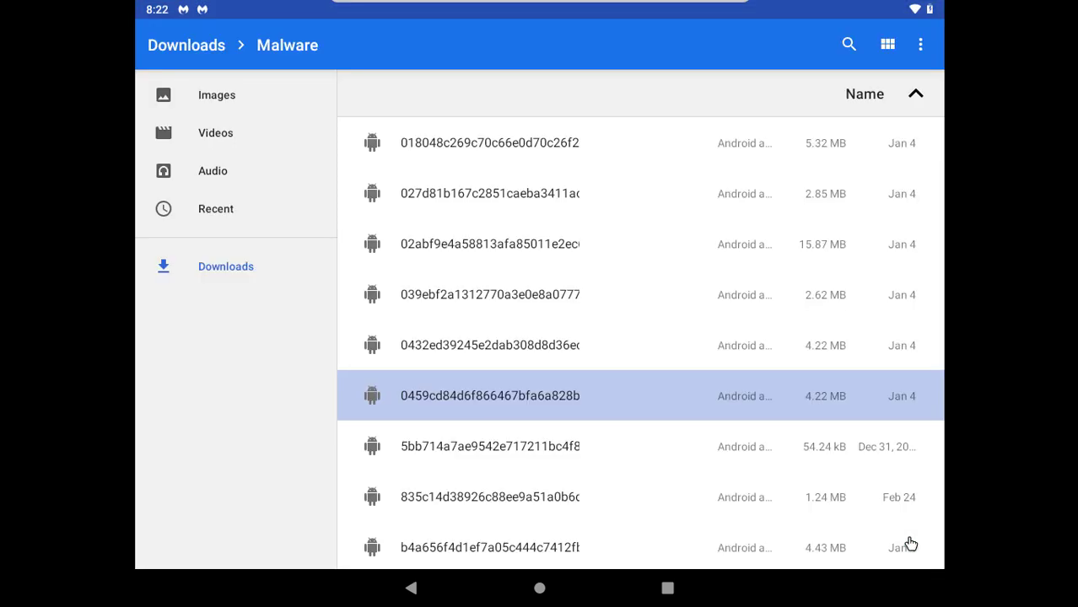
{"action": "key", "text": "Return"}
{"action": "left_click", "coordinate": [909, 543]}
{"action": "key", "text": "Escape"}
{"action": "key", "text": "Down"}
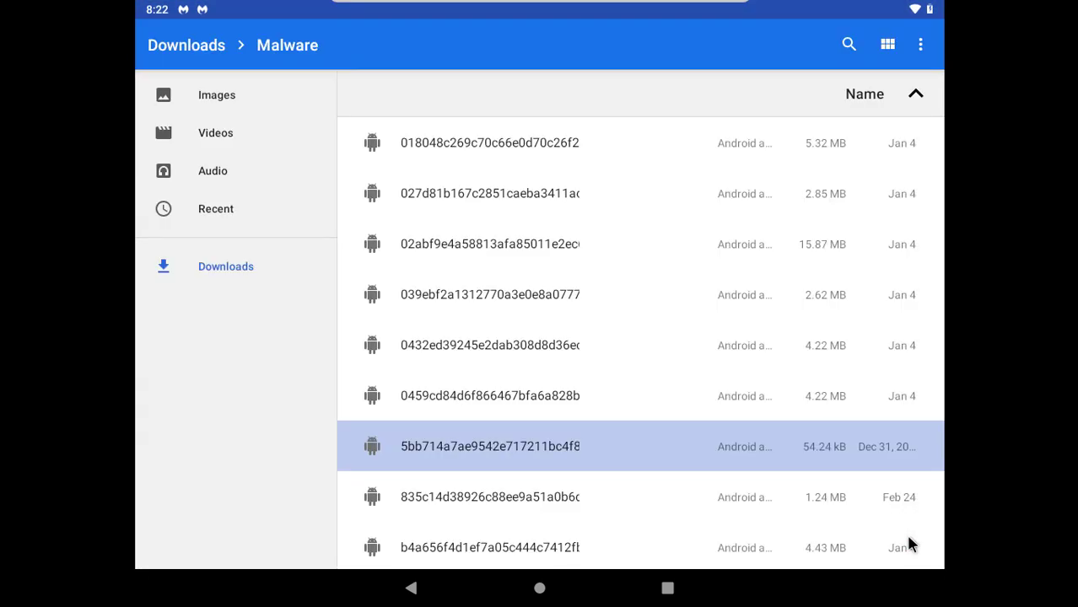
{"action": "key", "text": "Return"}
{"action": "left_click", "coordinate": [909, 543]}
{"action": "key", "text": "Escape"}
- Install two more packages down the Malware folder's list, ending with Smart Screen On/Off
{"action": "key", "text": "Down"}
{"action": "key", "text": "Return"}
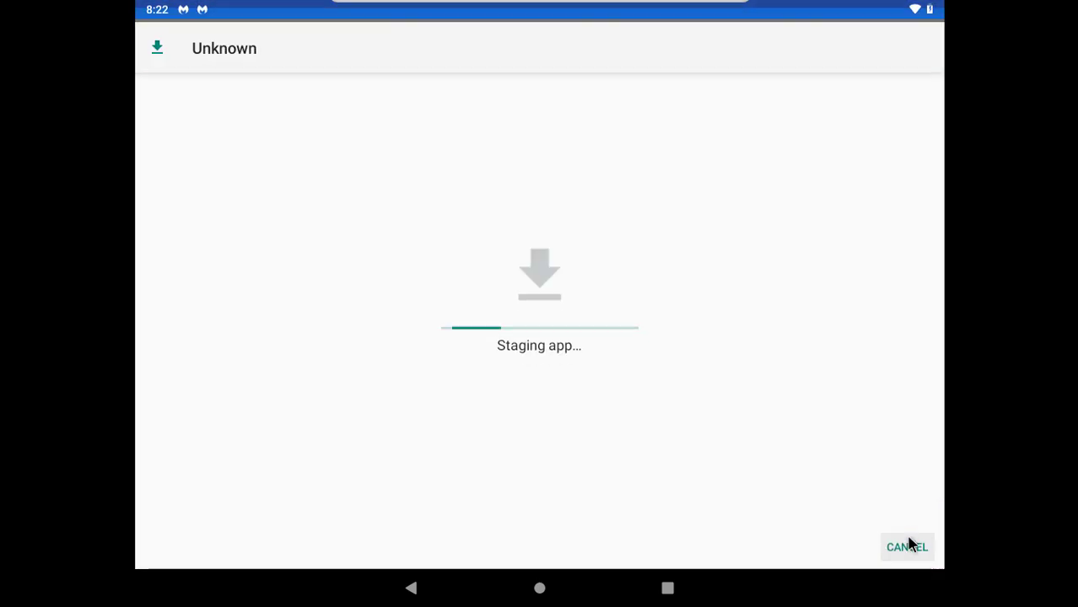
{"action": "left_click", "coordinate": [908, 543]}
{"action": "key", "text": "Escape"}
{"action": "key", "text": "Down"}
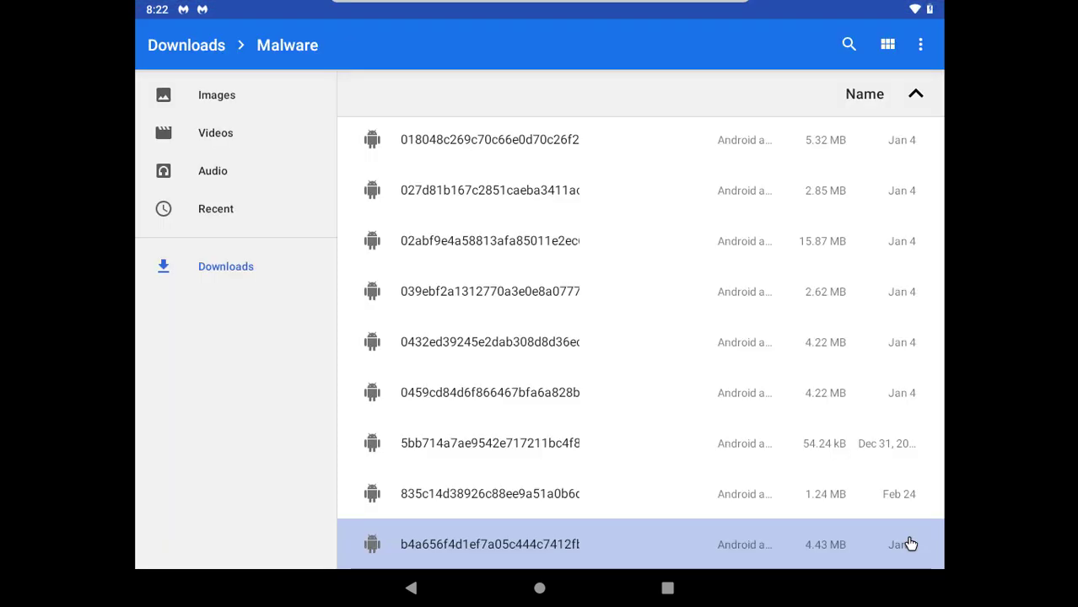
{"action": "key", "text": "Return"}
{"action": "left_click", "coordinate": [909, 543]}
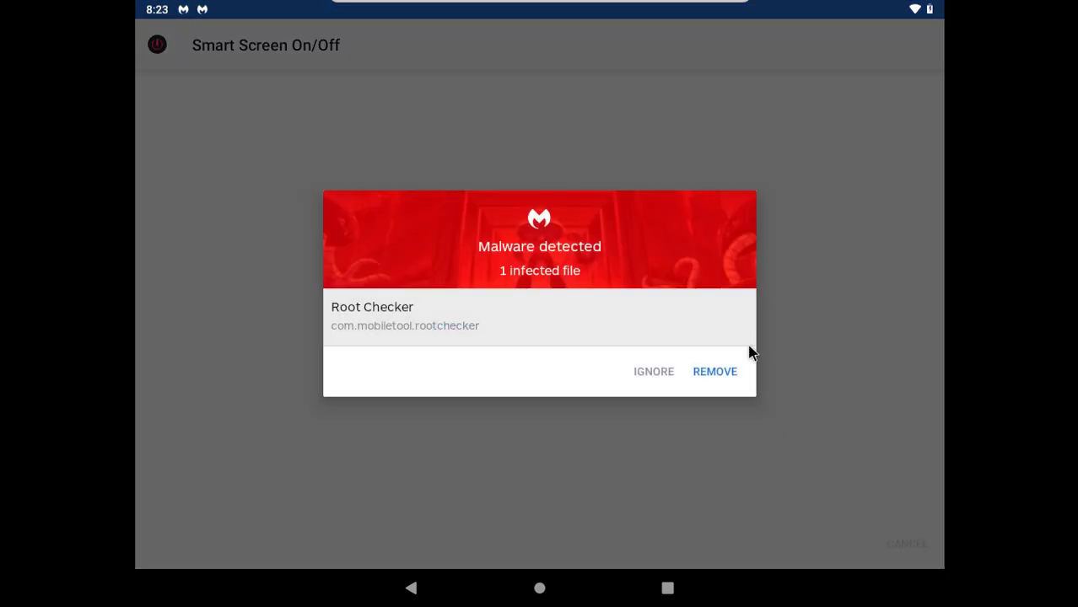
- Uninstall the detected Root Checker app from the malware alert and finish the Smart Screen On/Off installation
{"action": "left_click", "coordinate": [718, 371]}
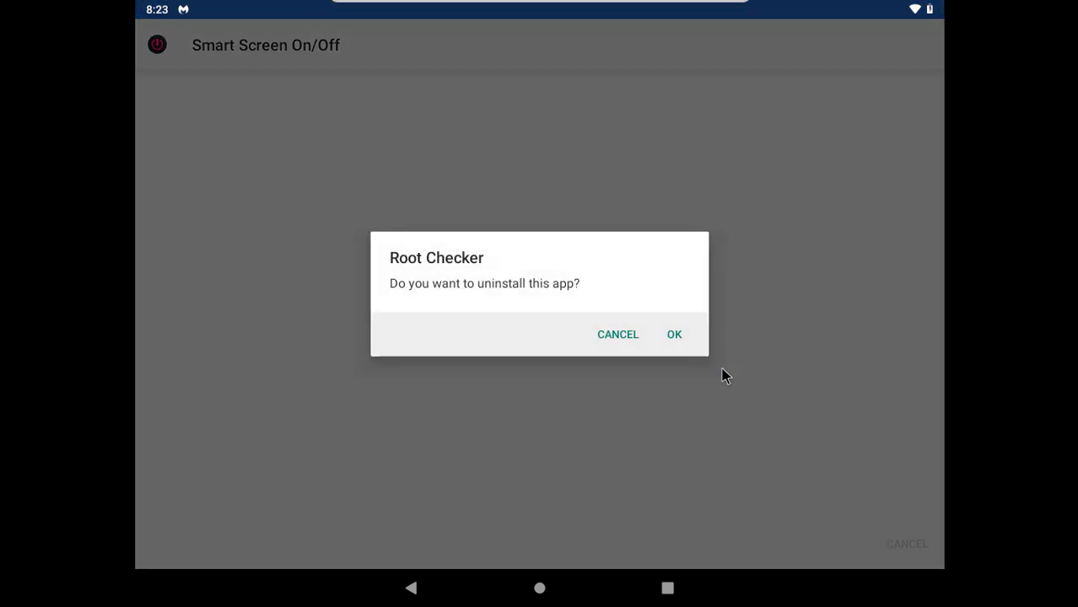
{"action": "left_click", "coordinate": [665, 333]}
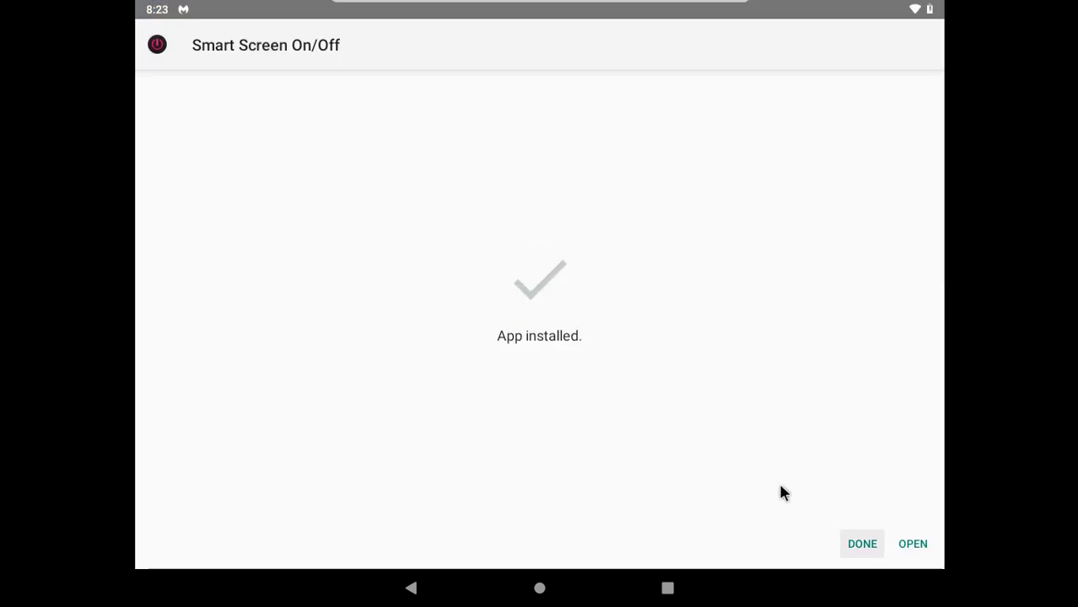
{"action": "left_click", "coordinate": [859, 544]}
- Install Couple App, and try to remove Smart Screen On/Off from the ransomware alert, dismissing the uninstall notice
{"action": "scroll", "coordinate": [858, 544], "scroll_direction": "down", "scroll_amount": 1}
{"action": "left_click", "coordinate": [858, 543]}
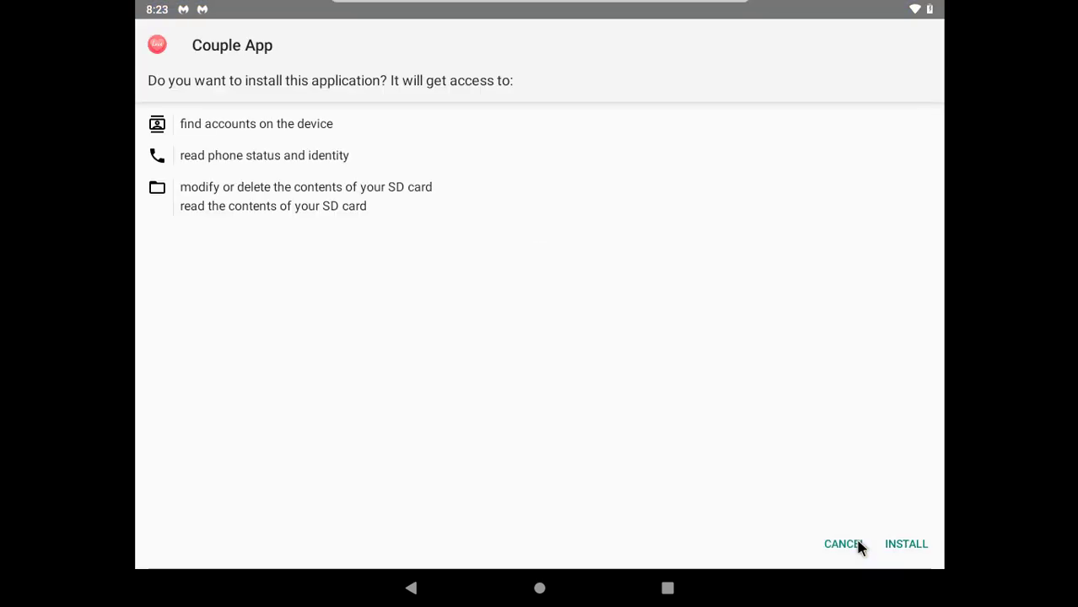
{"action": "left_click", "coordinate": [905, 548]}
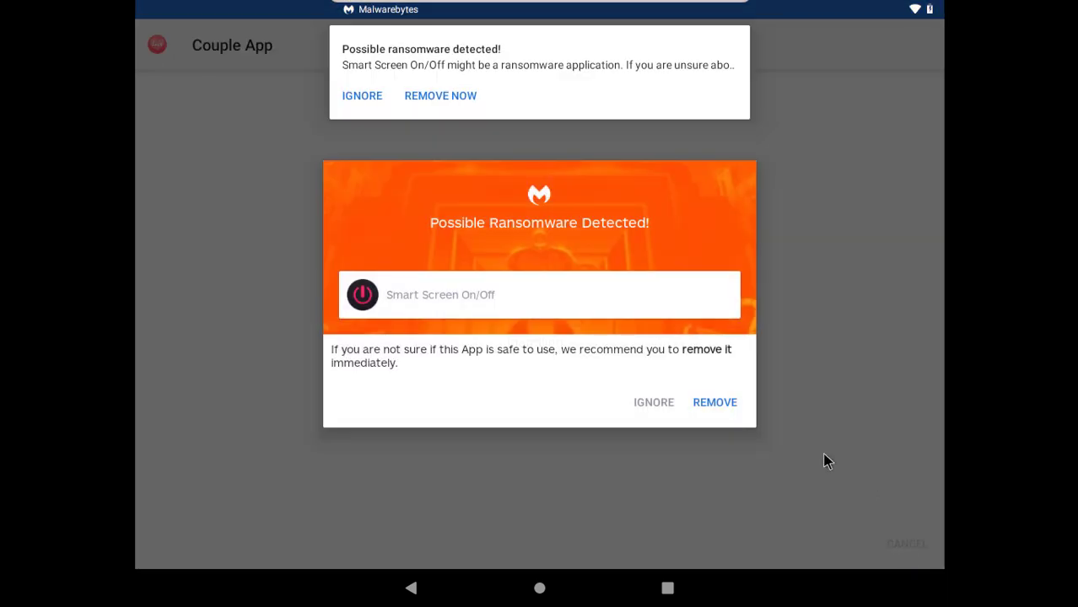
{"action": "left_click", "coordinate": [715, 402]}
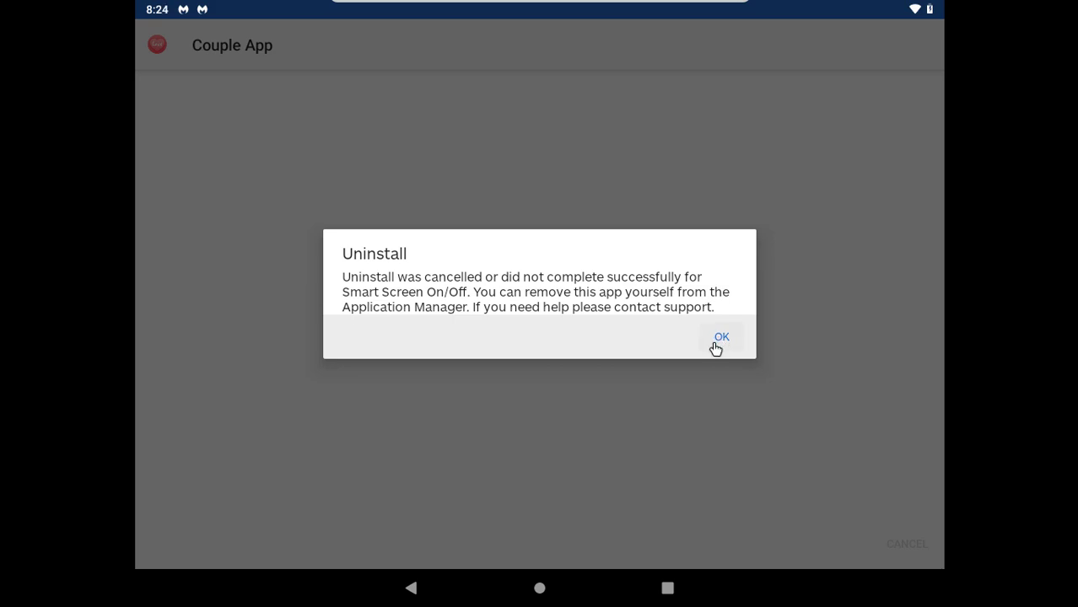
{"action": "left_click", "coordinate": [715, 346]}
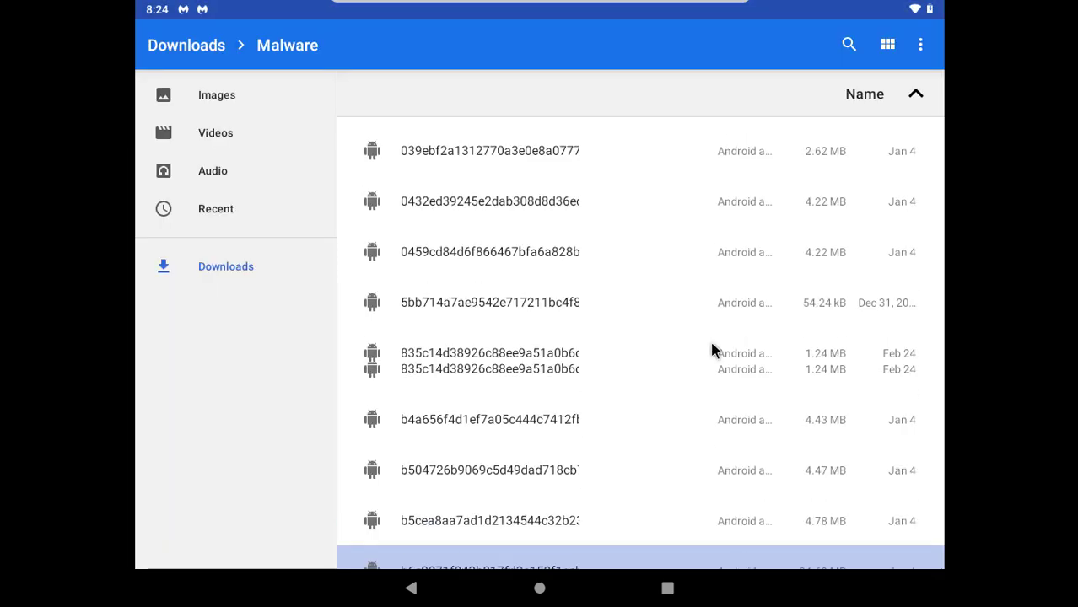
- Install the RAR PRO and Video Slow sample packages from the Malware folder
{"action": "left_click", "coordinate": [740, 366]}
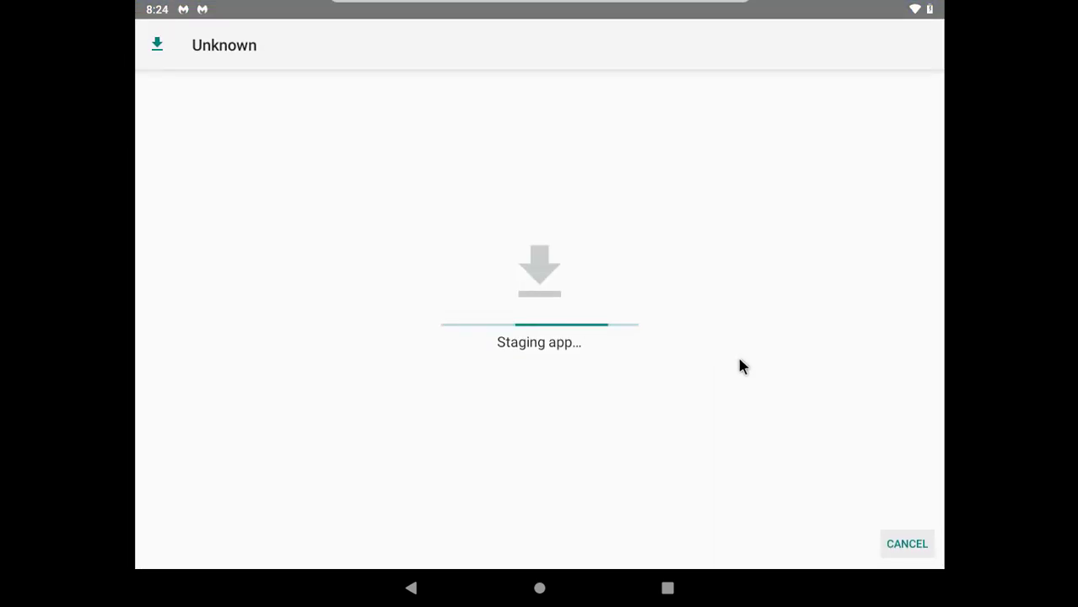
{"action": "left_click", "coordinate": [906, 544]}
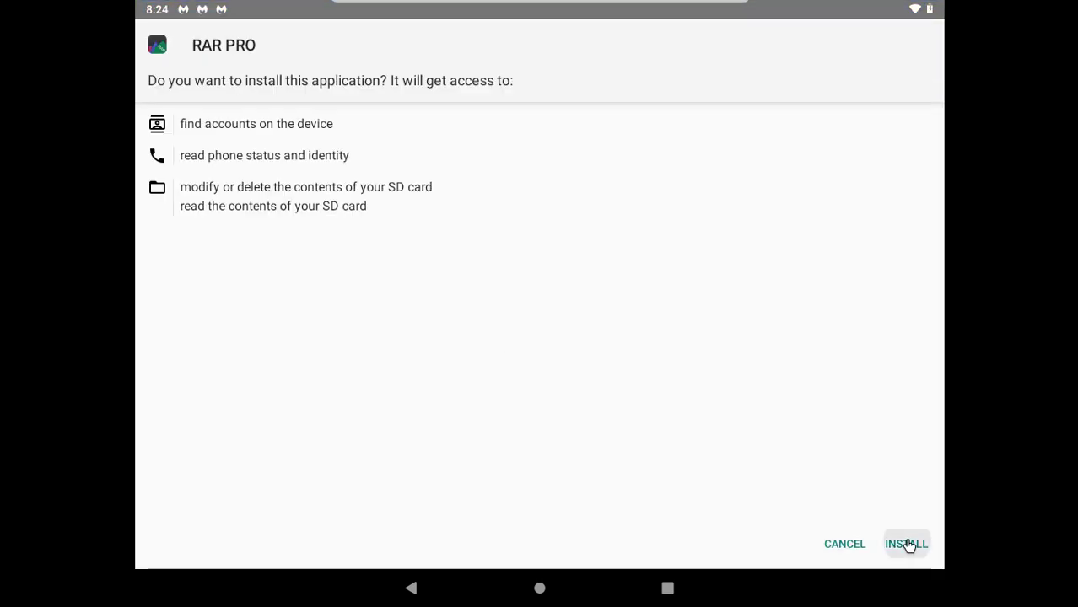
{"action": "left_click", "coordinate": [906, 543]}
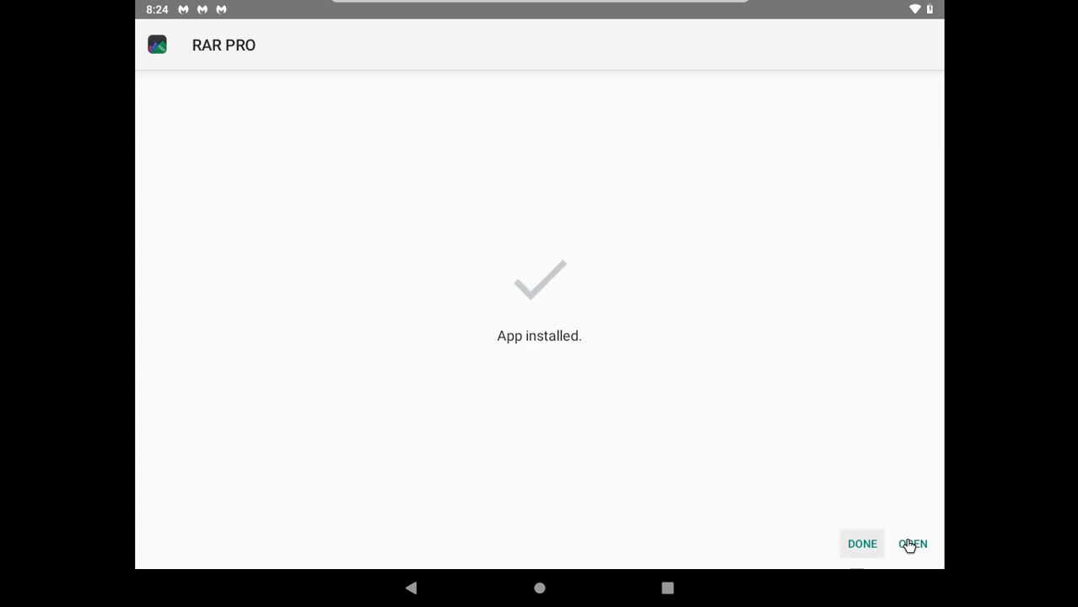
{"action": "left_click", "coordinate": [908, 544]}
{"action": "left_click", "coordinate": [908, 542]}
{"action": "left_click", "coordinate": [908, 544]}
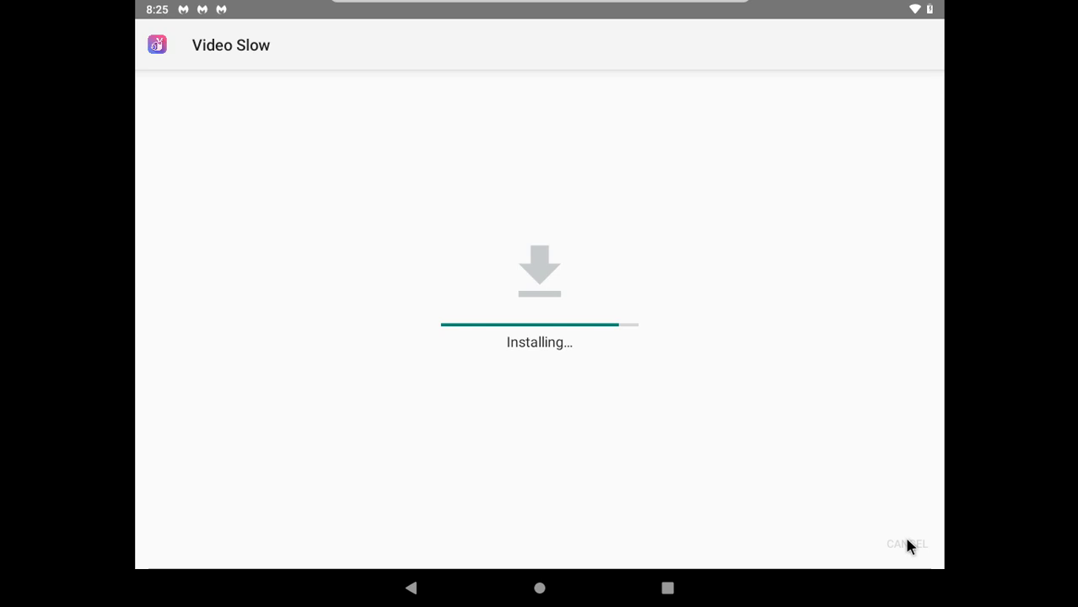
- Install the SeVideo and Dialer & Contact sample packages and close the installer
{"action": "left_click", "coordinate": [906, 543]}
{"action": "left_click", "coordinate": [906, 544]}
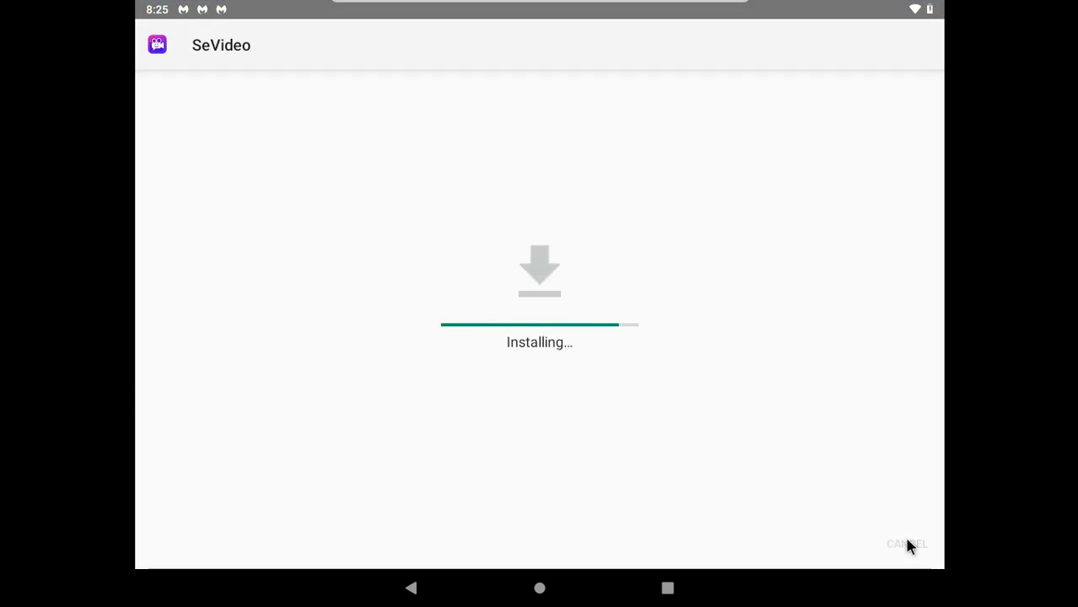
{"action": "left_click", "coordinate": [907, 544]}
{"action": "left_click", "coordinate": [906, 544]}
{"action": "left_click", "coordinate": [906, 543]}
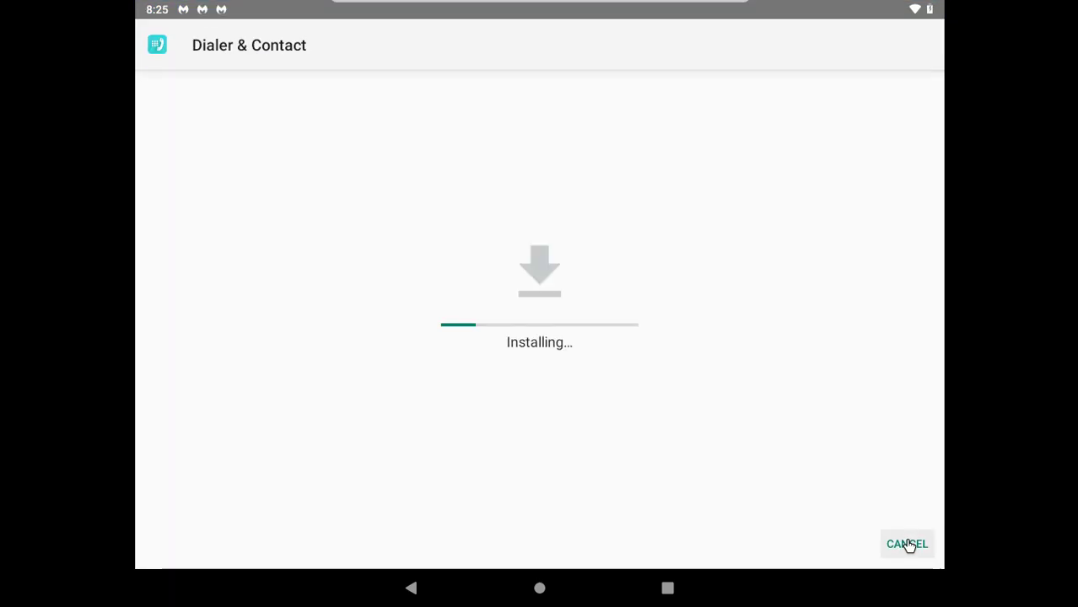
{"action": "left_click", "coordinate": [861, 544]}
- Install Coin Dozer and uninstall the detected Dialer & Contact app from the malware alert
{"action": "left_click", "coordinate": [906, 544]}
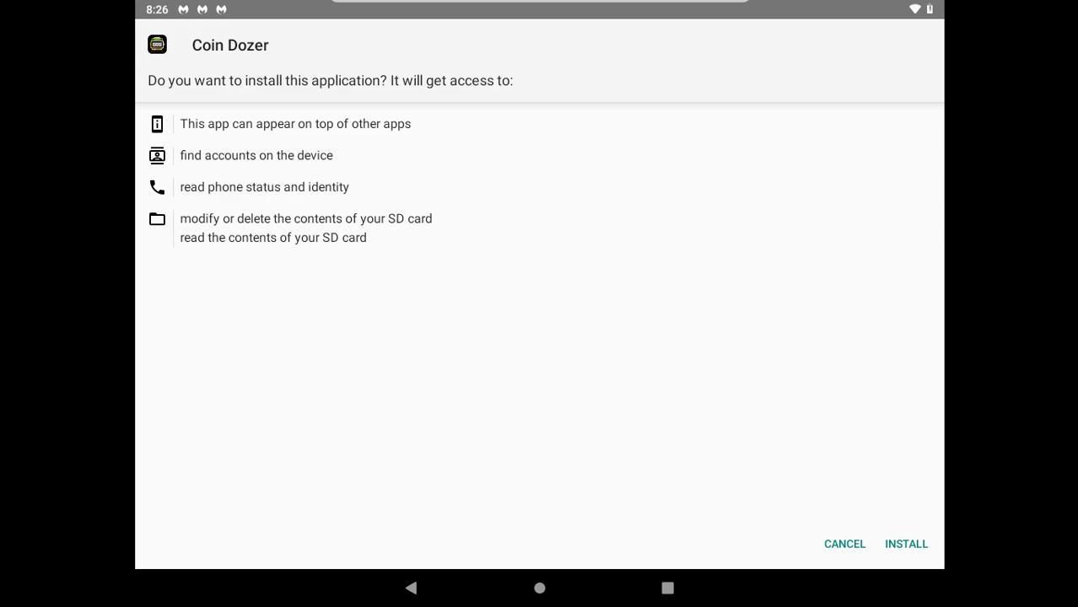
{"action": "left_click", "coordinate": [906, 544]}
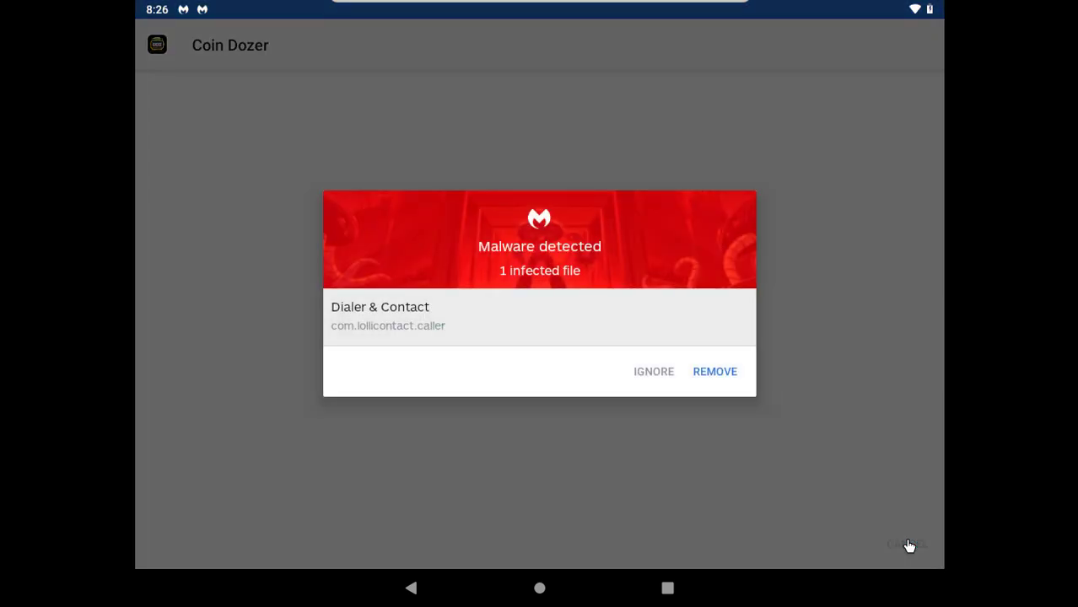
{"action": "left_click", "coordinate": [717, 373]}
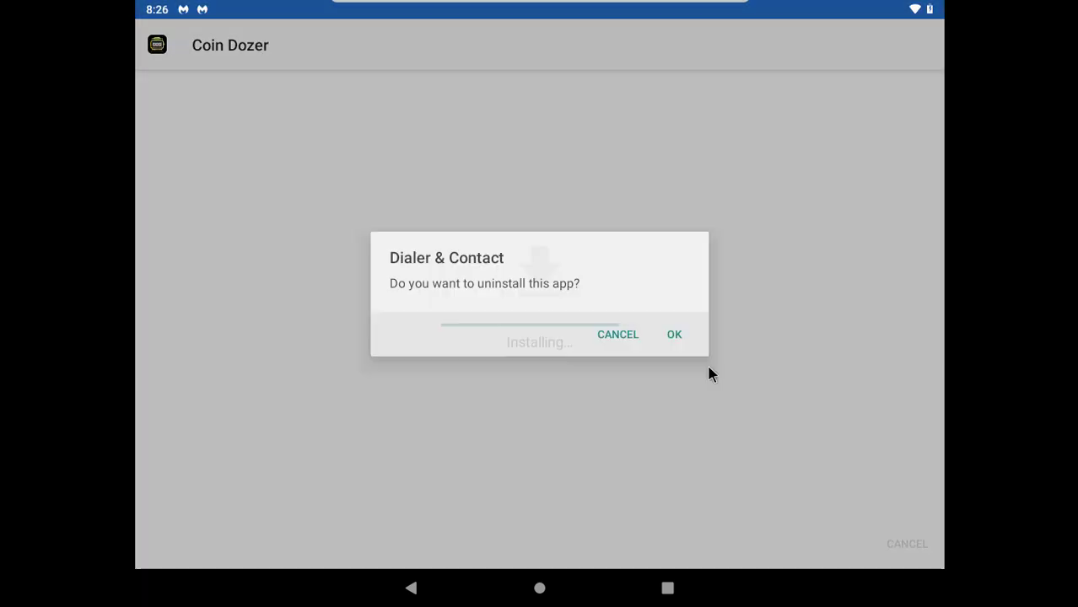
{"action": "left_click", "coordinate": [672, 334]}
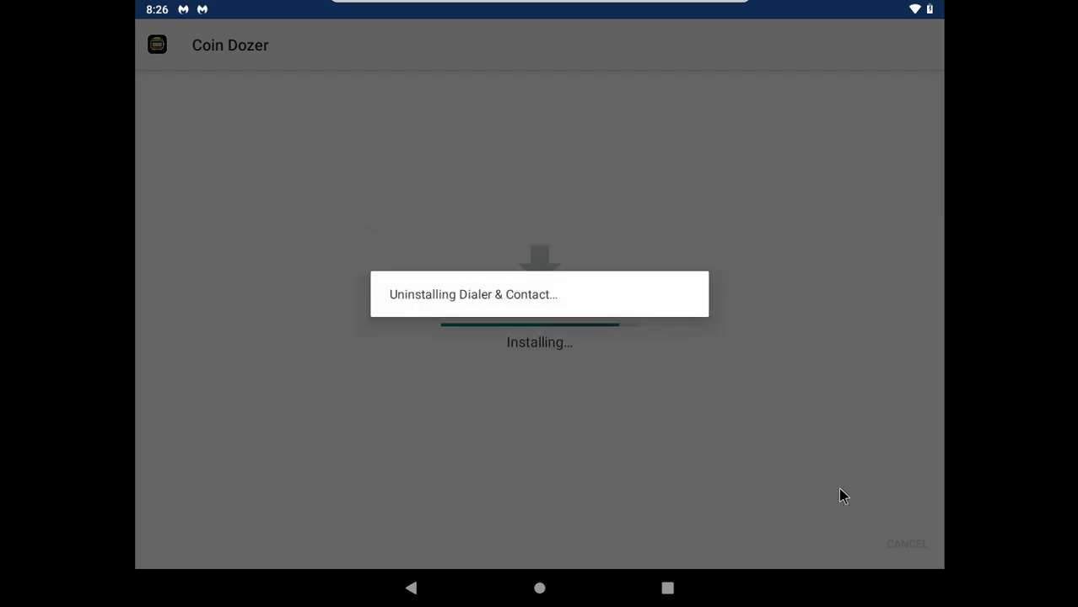
{"action": "key", "text": "Return"}
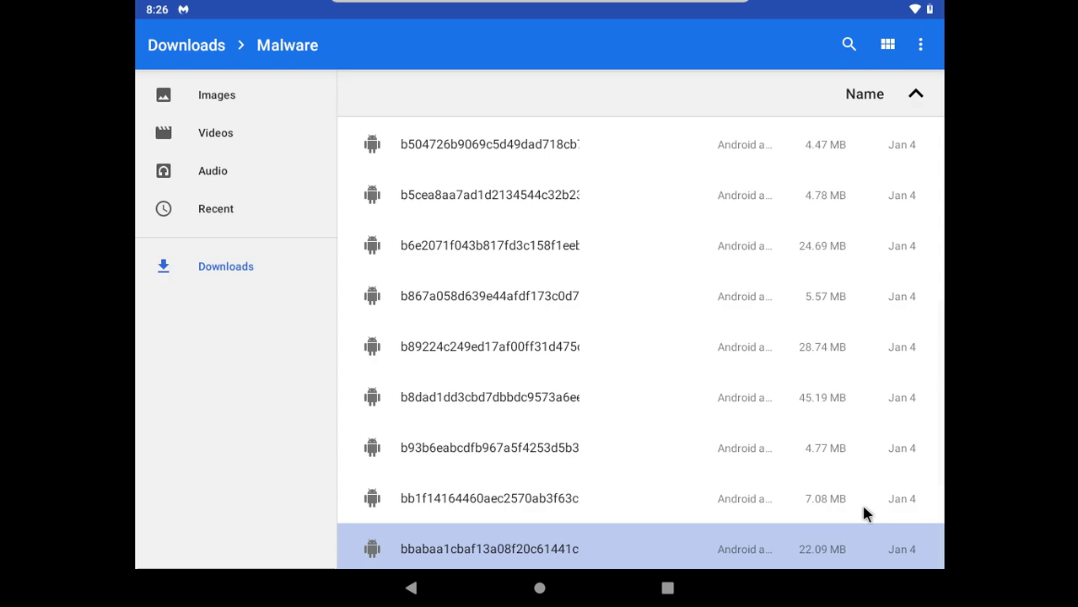
- Install Photo Collage from the bbabaa1cbaf13a08f20c61441c package and return to the file list
{"action": "key", "text": "Return"}
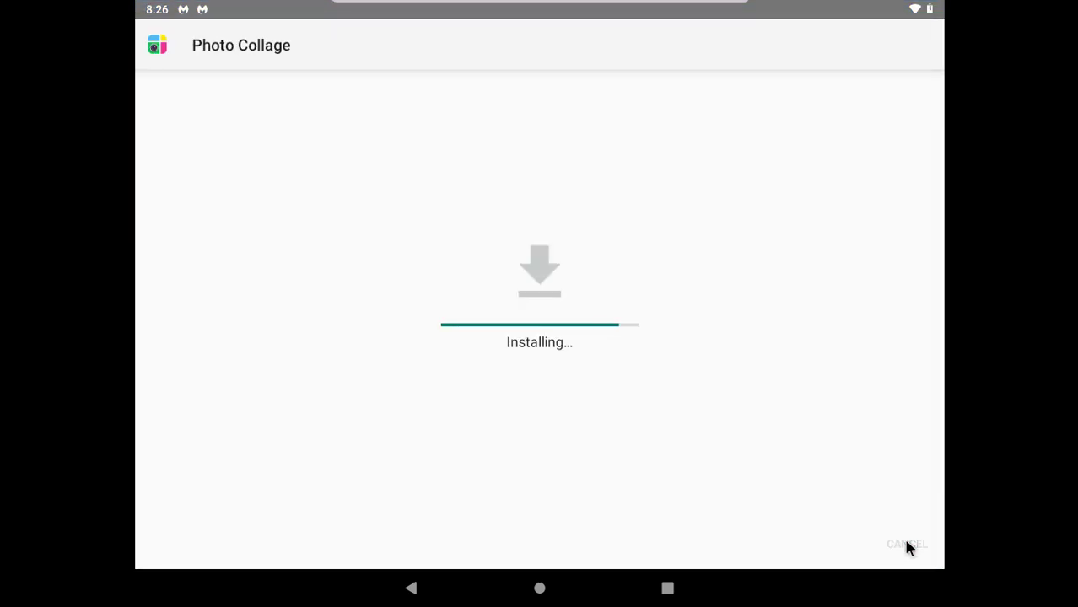
{"action": "key", "text": "Return"}
{"action": "key", "text": "Return"}
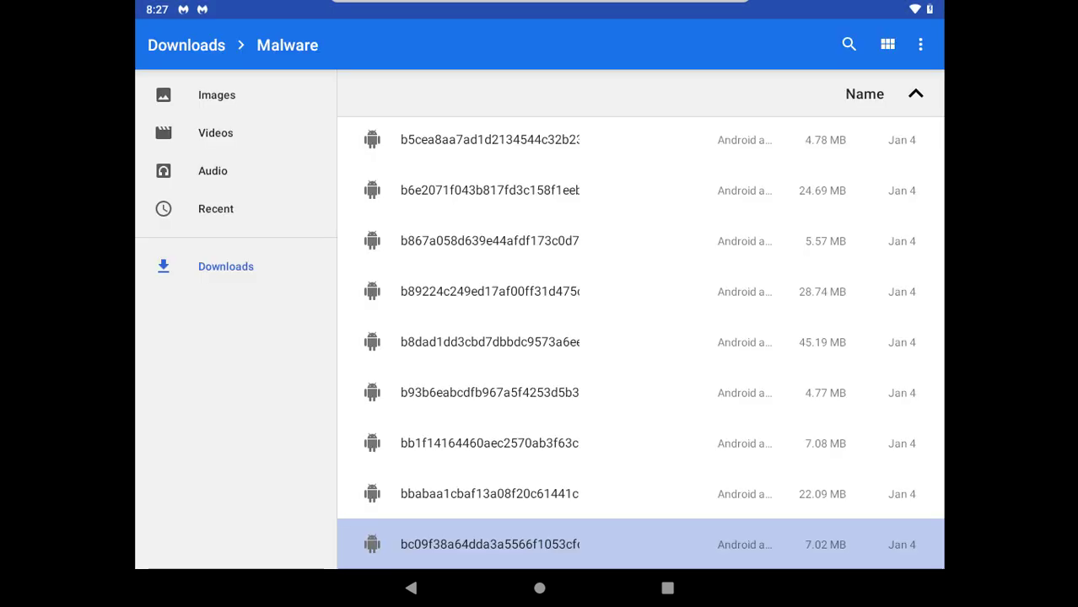
- Install the Cooler Master and Phone Cleaner sample packages from the Malware folder
{"action": "key", "text": "Return"}
{"action": "key", "text": "Return"}
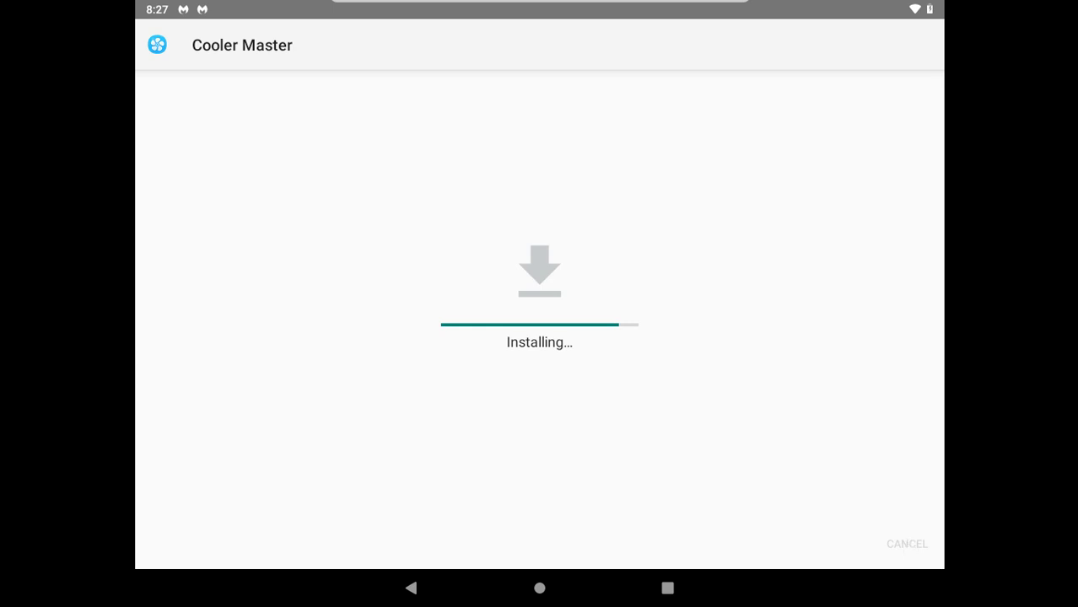
{"action": "key", "text": "Return"}
{"action": "key", "text": "Return"}
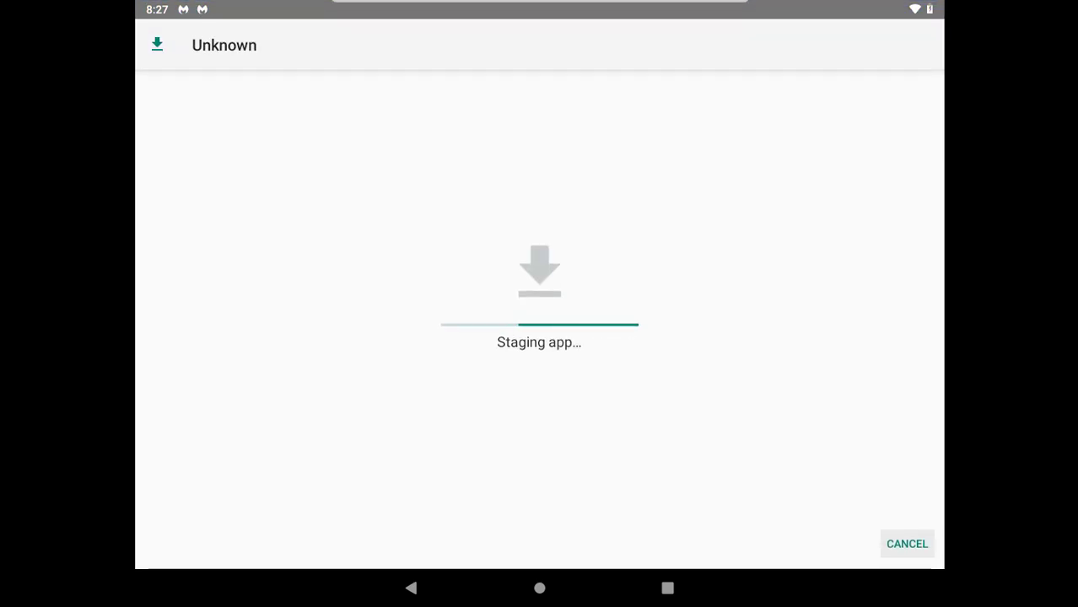
{"action": "left_click", "coordinate": [907, 543]}
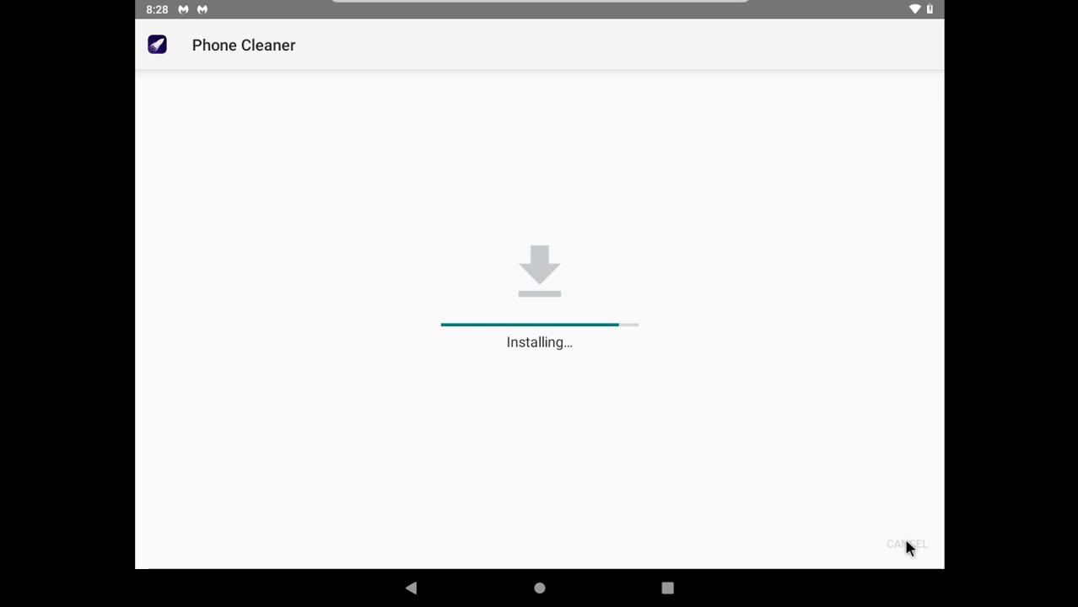
- Install the Video Converter sample from the c36a3c77582c3449748c91b835 package and return to the file list
{"action": "key", "text": "Return"}
{"action": "key", "text": "Return"}
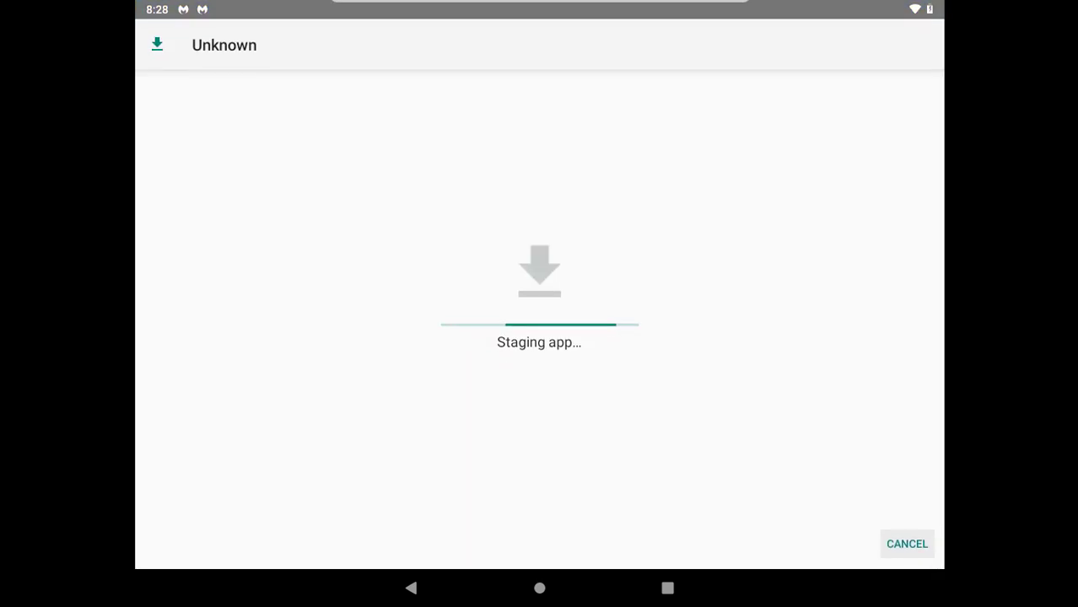
{"action": "left_click", "coordinate": [906, 542]}
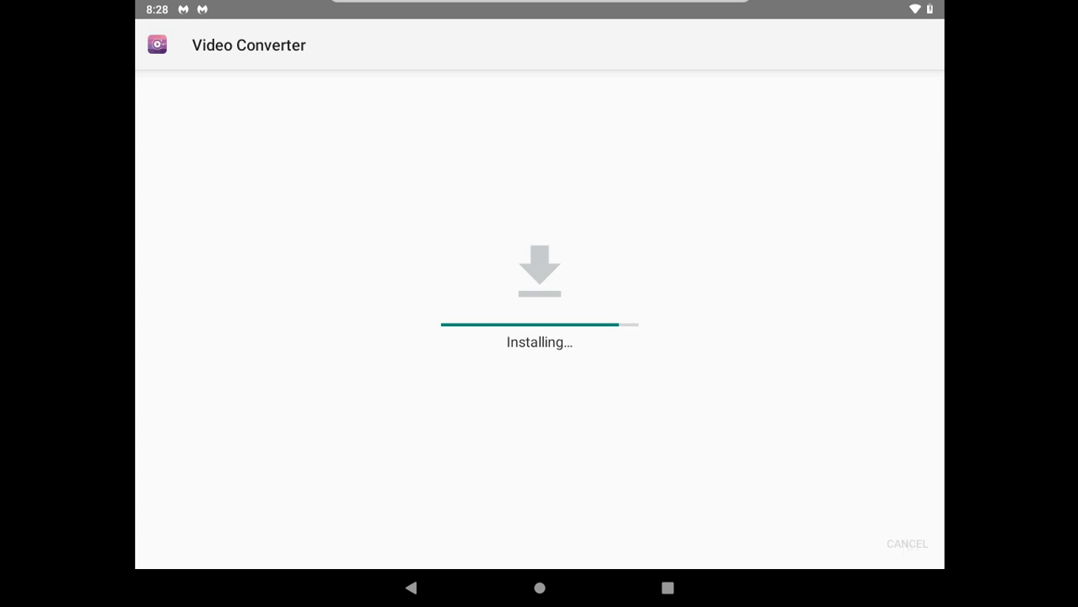
{"action": "key", "text": "Return"}
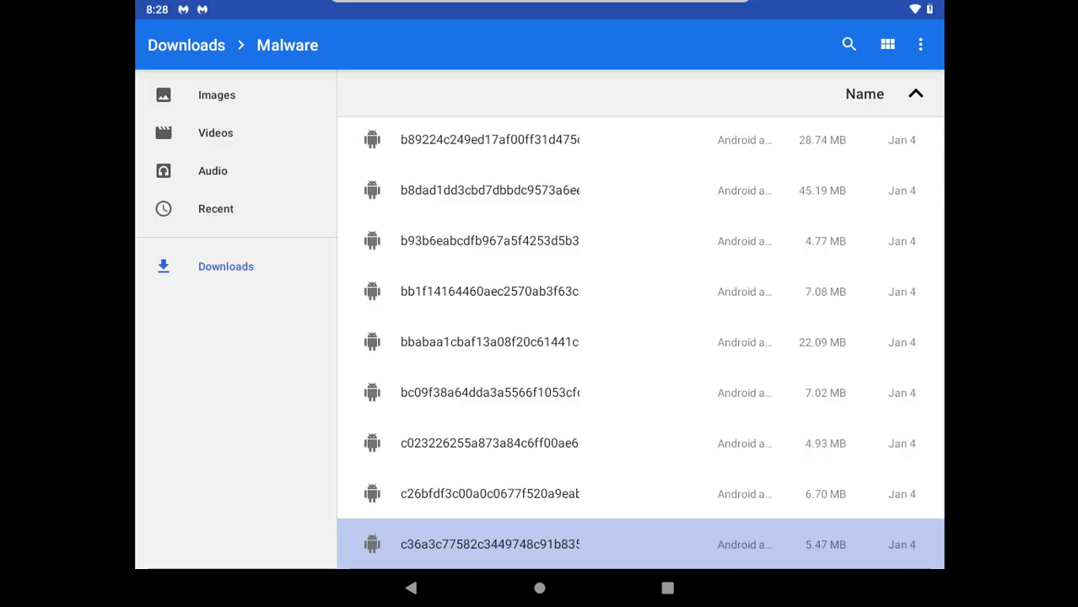
- Switch to Malwarebytes and examine the scan history for the detection result of each app installation
{"action": "left_click", "coordinate": [672, 587]}
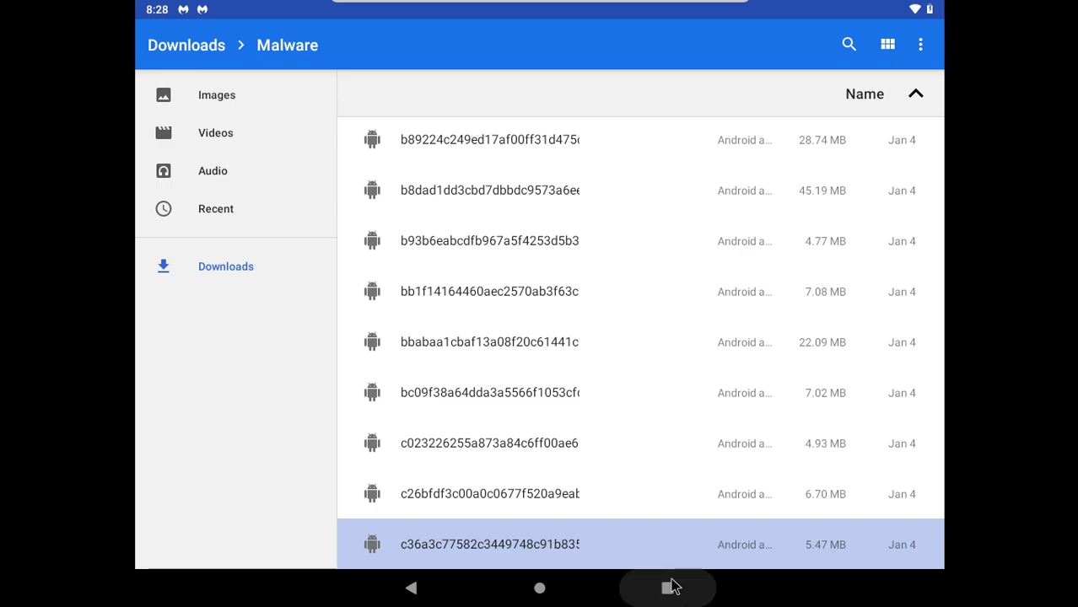
{"action": "left_click", "coordinate": [672, 587]}
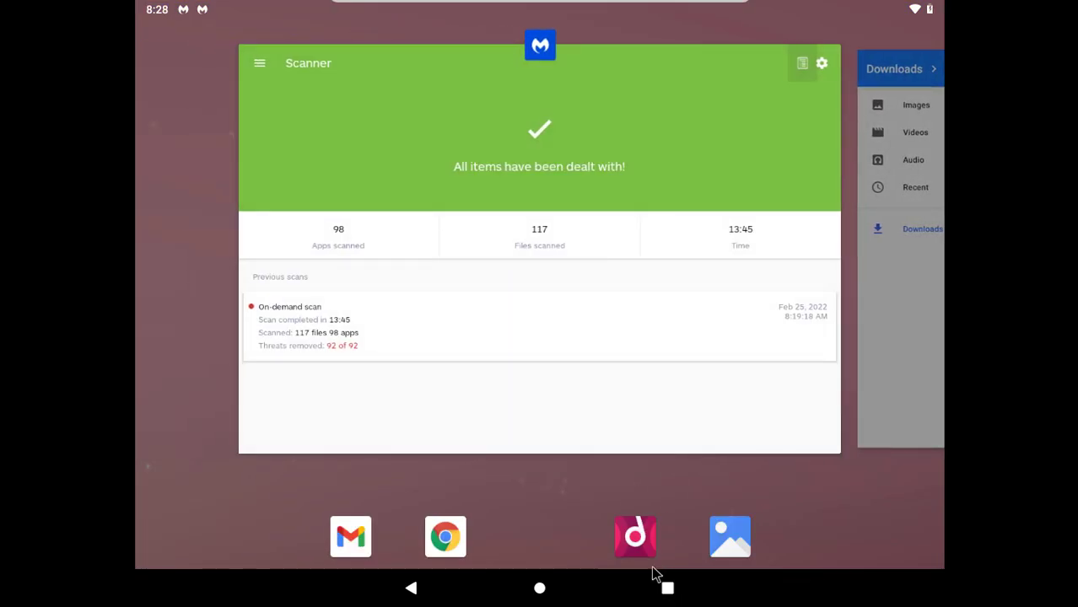
{"action": "left_click", "coordinate": [607, 420]}
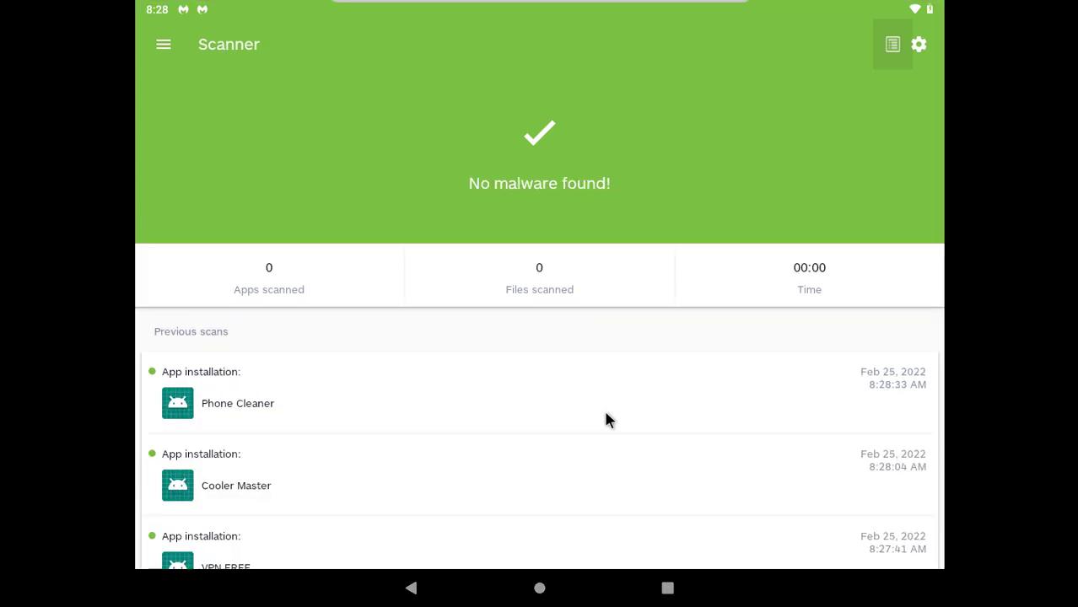
{"action": "scroll", "coordinate": [606, 413], "scroll_direction": "down", "scroll_amount": 7}
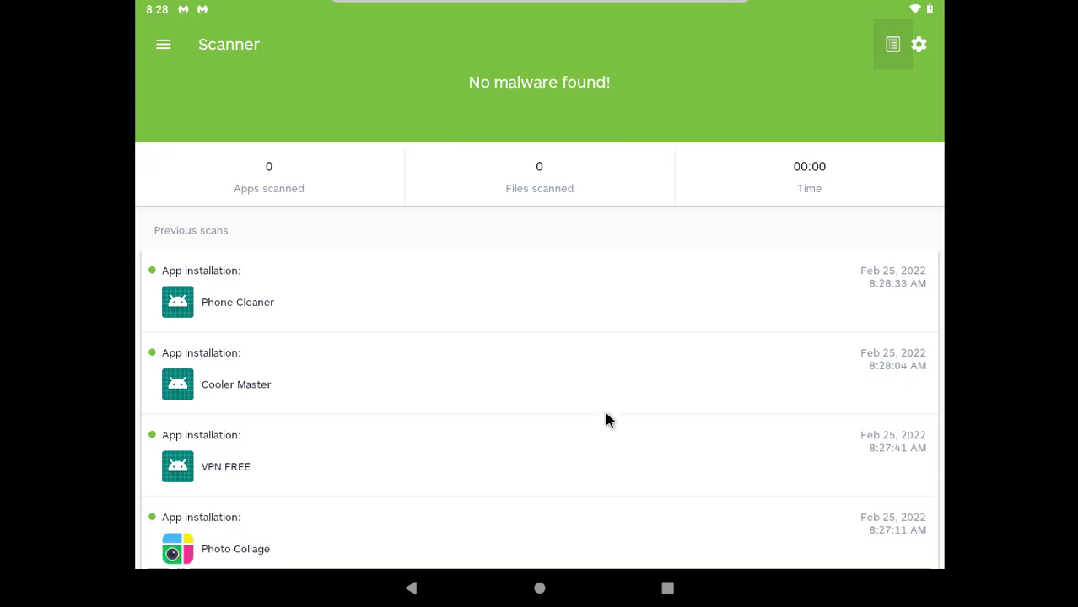
{"action": "scroll", "coordinate": [606, 419], "scroll_direction": "down", "scroll_amount": 9}
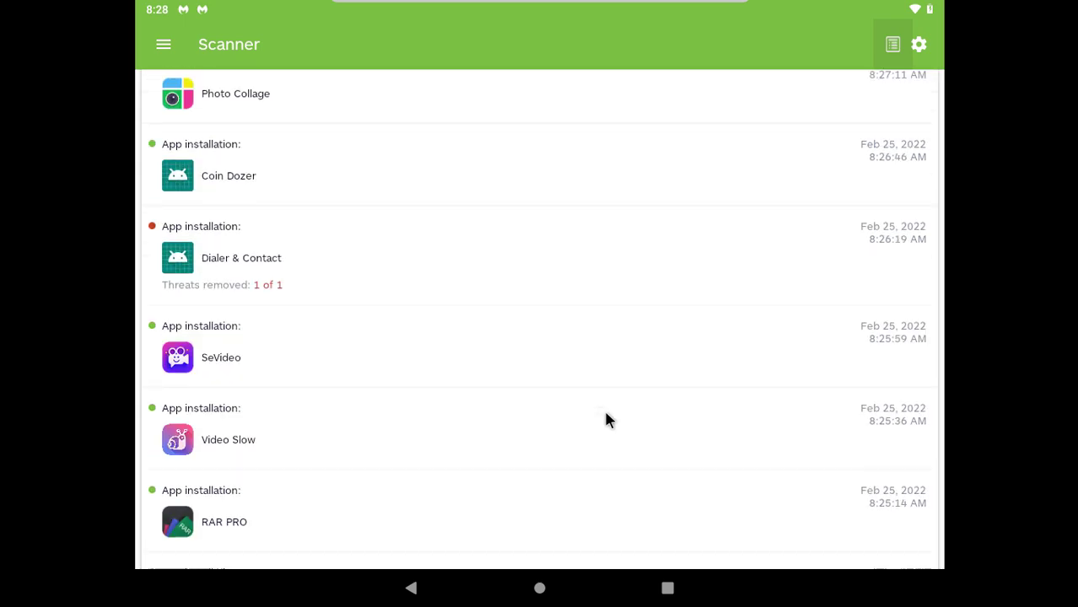
{"action": "scroll", "coordinate": [607, 419], "scroll_direction": "down", "scroll_amount": 5}
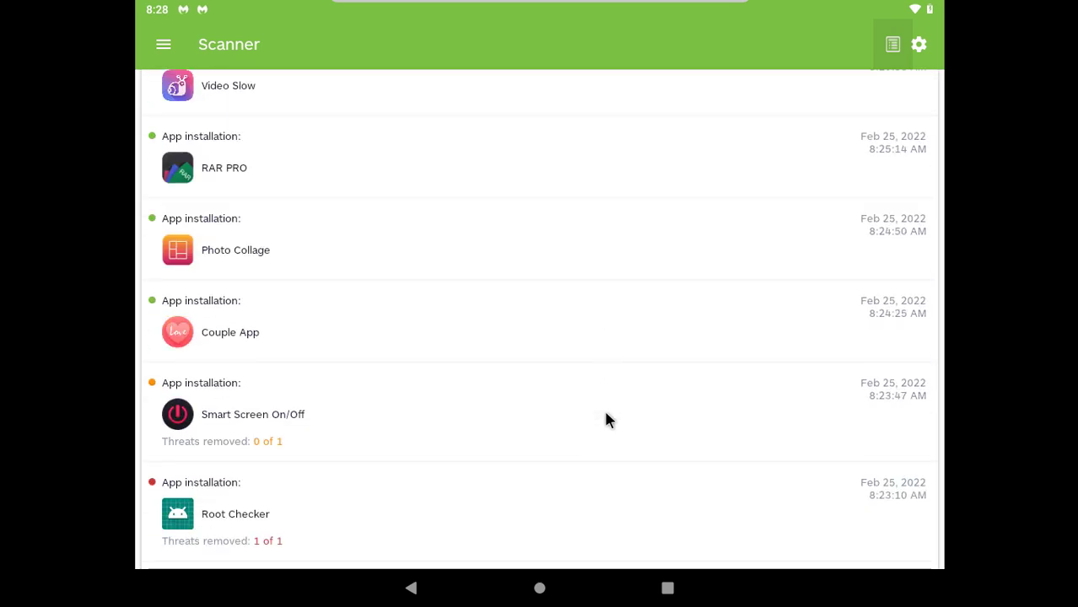
{"action": "scroll", "coordinate": [606, 413], "scroll_direction": "down", "scroll_amount": 11}
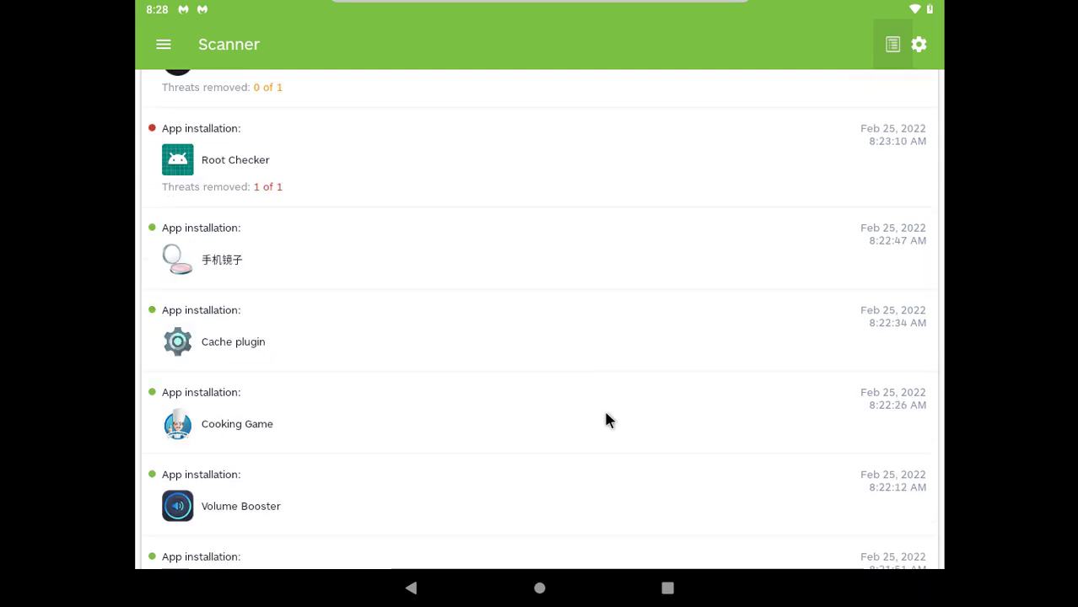
{"action": "scroll", "coordinate": [605, 420], "scroll_direction": "up", "scroll_amount": 6}
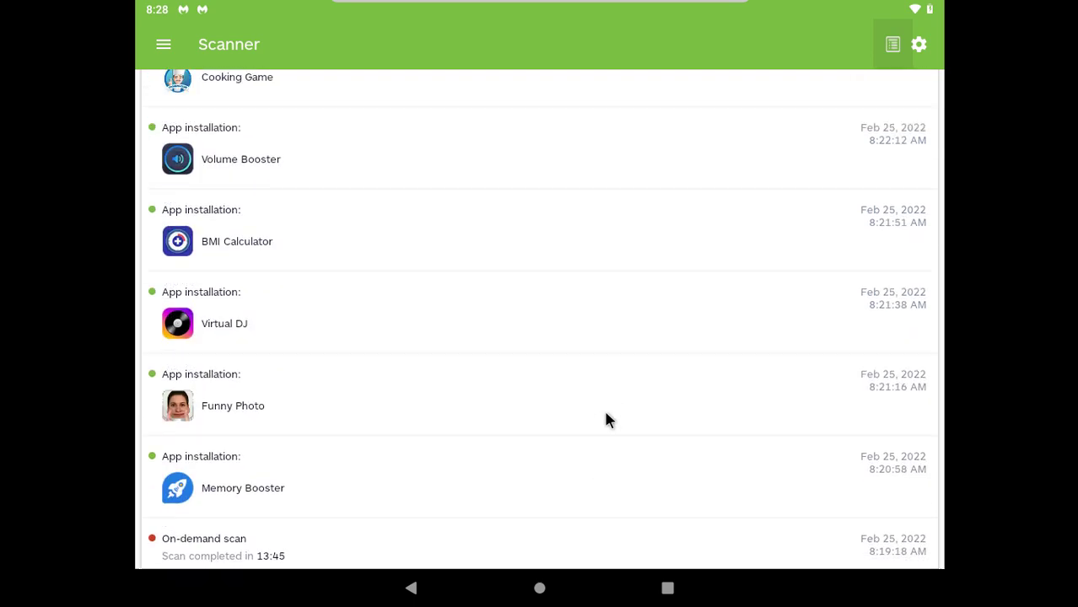
{"action": "scroll", "coordinate": [607, 419], "scroll_direction": "up", "scroll_amount": 6}
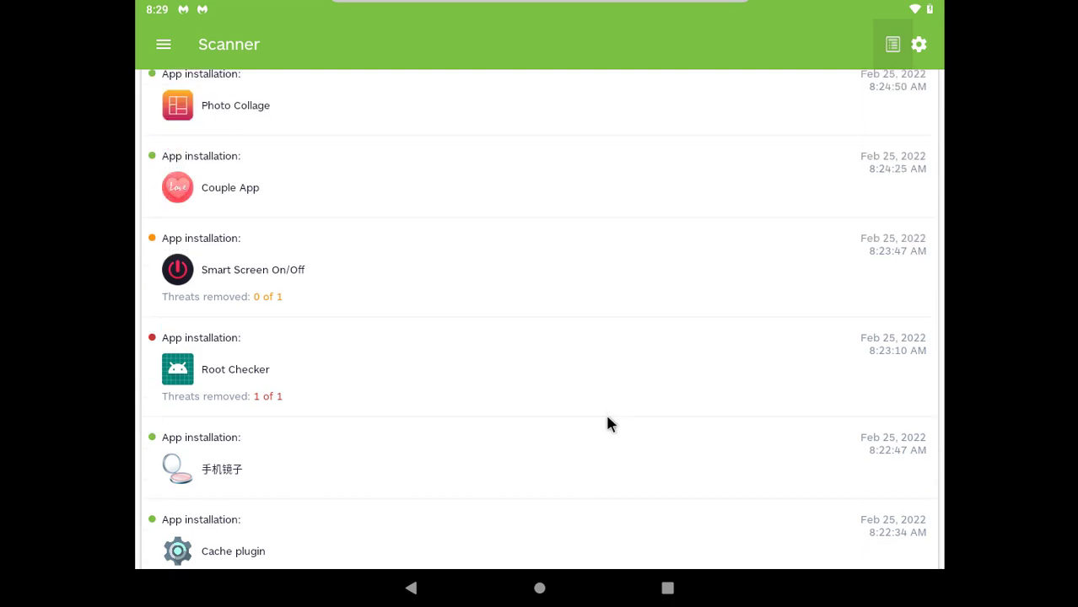
- Uninstall the Smart Screen On/Off app from the device's list of installed apps
{"action": "left_click", "coordinate": [665, 587]}
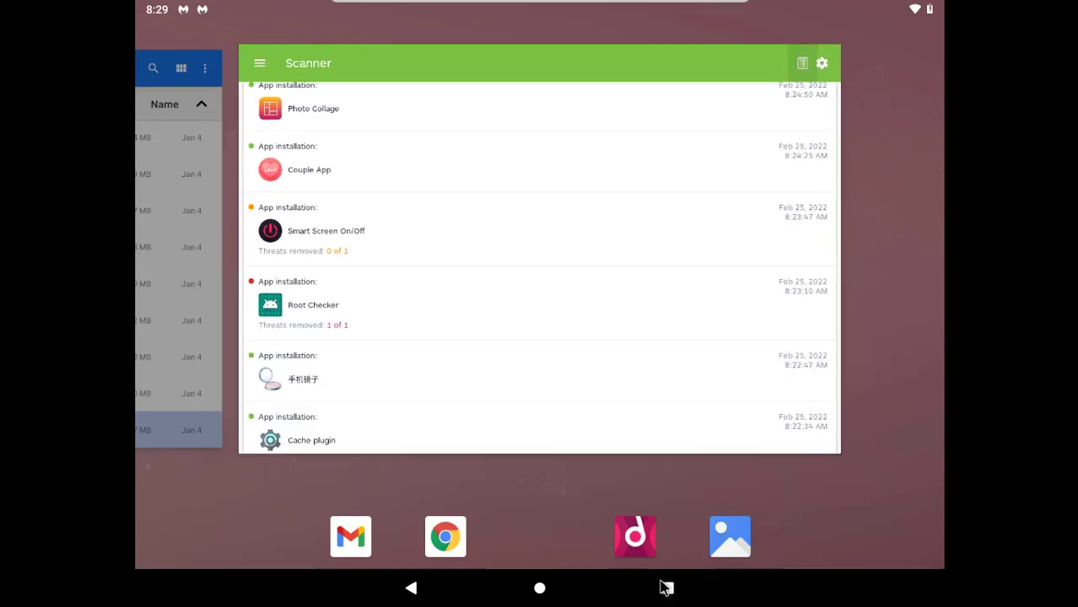
{"action": "left_click", "coordinate": [665, 588]}
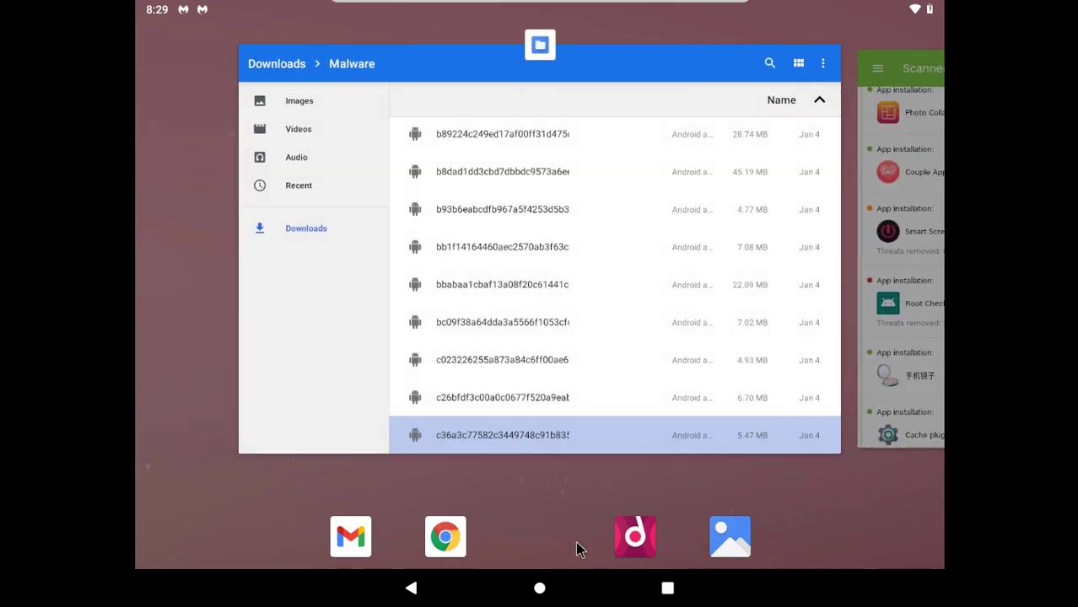
{"action": "left_click_drag", "start_coordinate": [556, 537], "coordinate": [400, 259]}
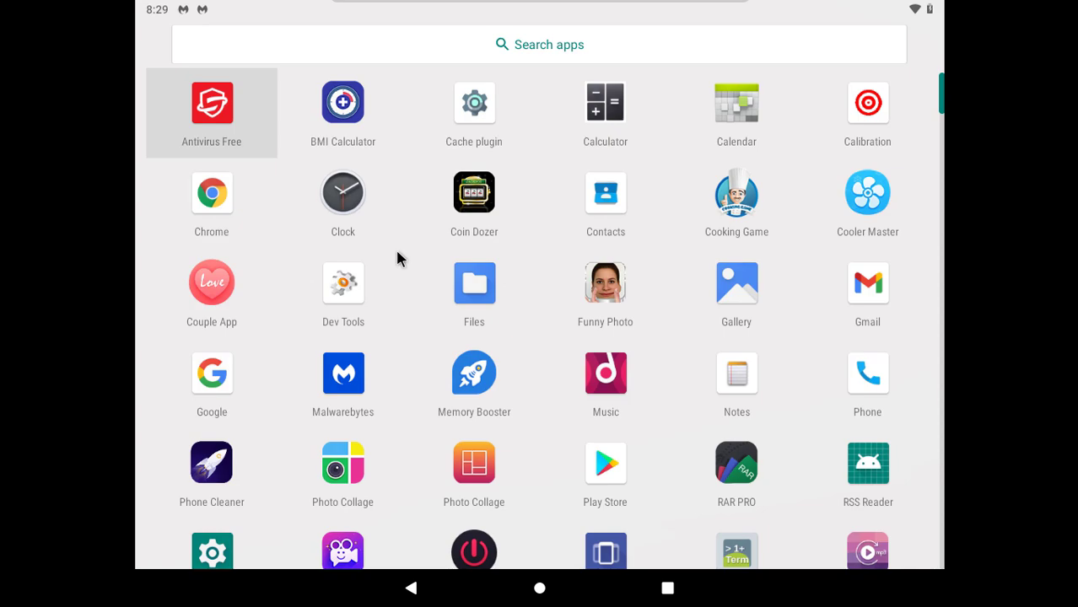
{"action": "scroll", "coordinate": [281, 290], "scroll_direction": "down", "scroll_amount": 3}
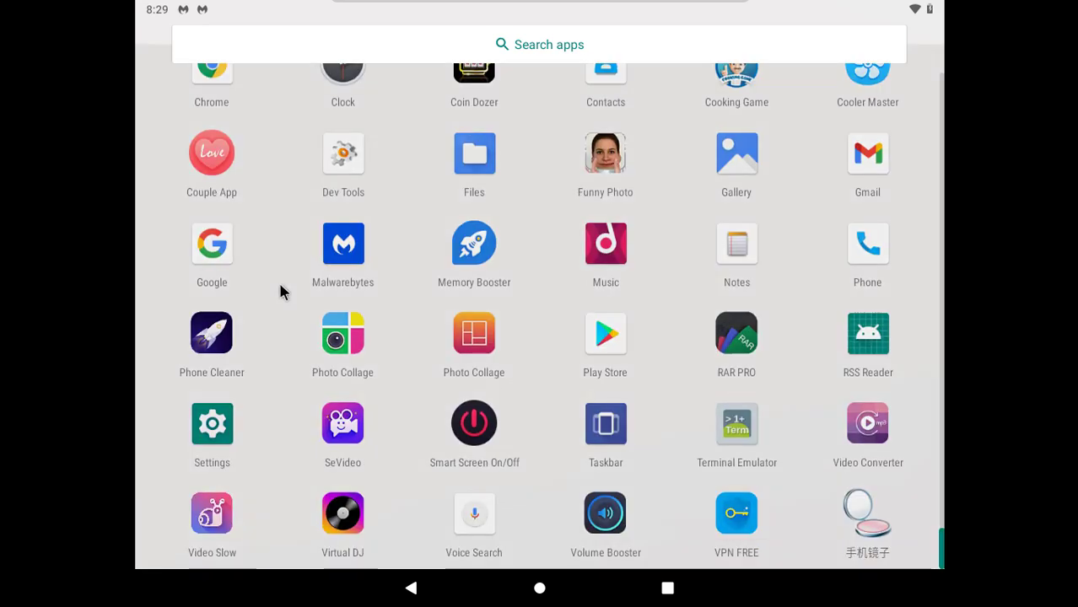
{"action": "left_click", "coordinate": [460, 425]}
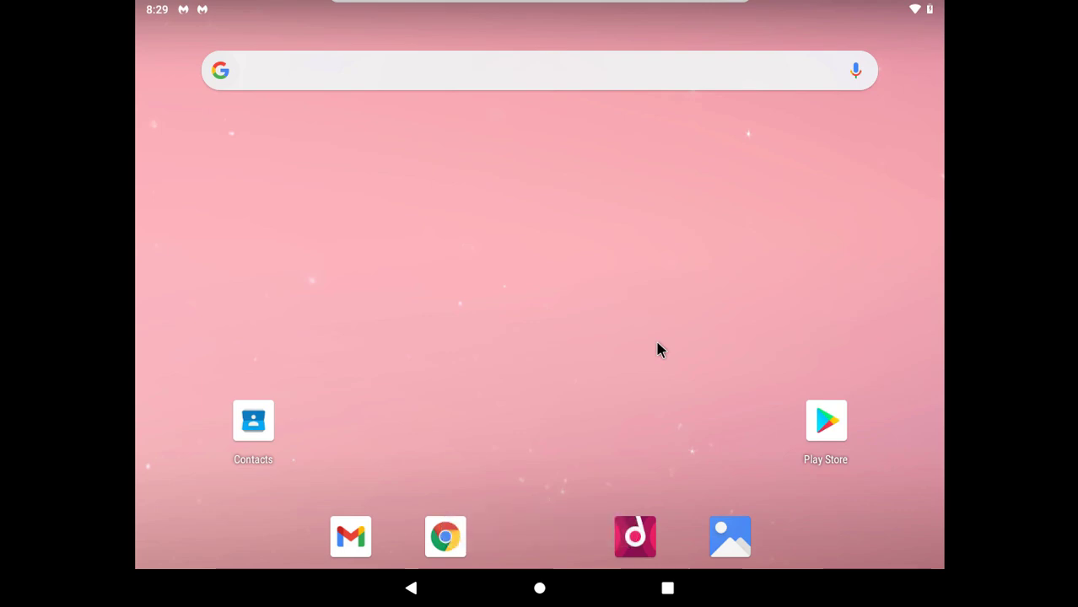
- Reopen Malwarebytes and run an on-demand device scan from its Dashboard
{"action": "left_click_drag", "start_coordinate": [543, 519], "coordinate": [553, 261]}
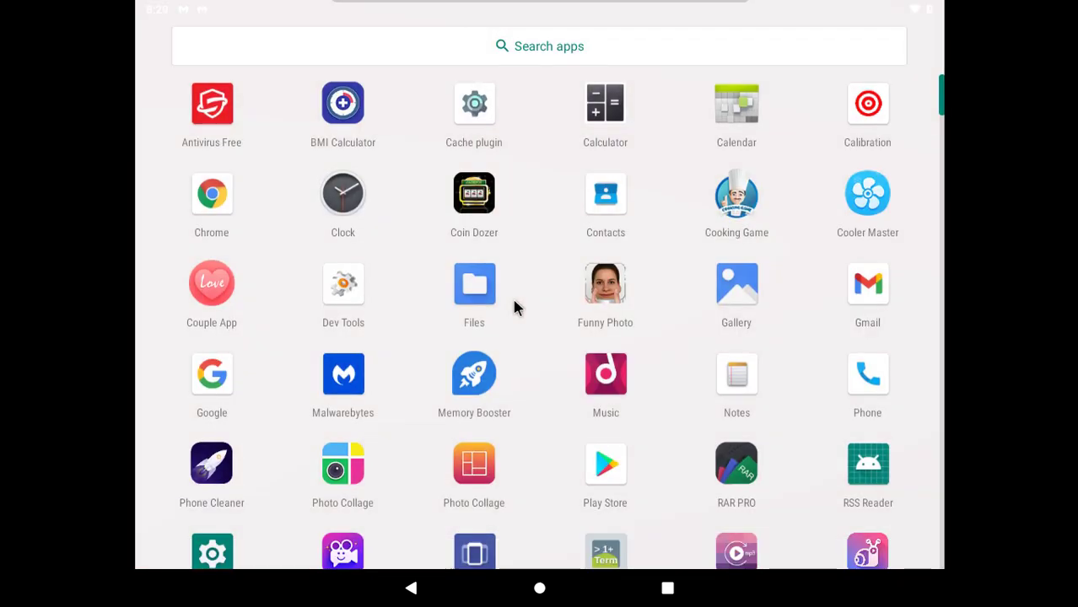
{"action": "left_click", "coordinate": [350, 388]}
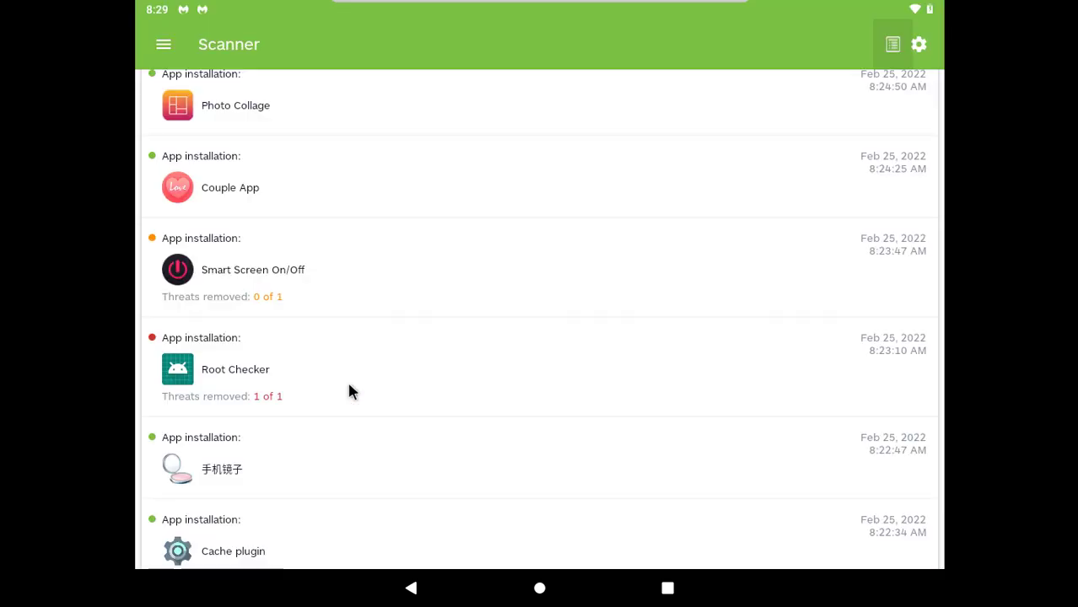
{"action": "scroll", "coordinate": [350, 390], "scroll_direction": "up", "scroll_amount": 3}
{"action": "scroll", "coordinate": [350, 391], "scroll_direction": "up", "scroll_amount": 10}
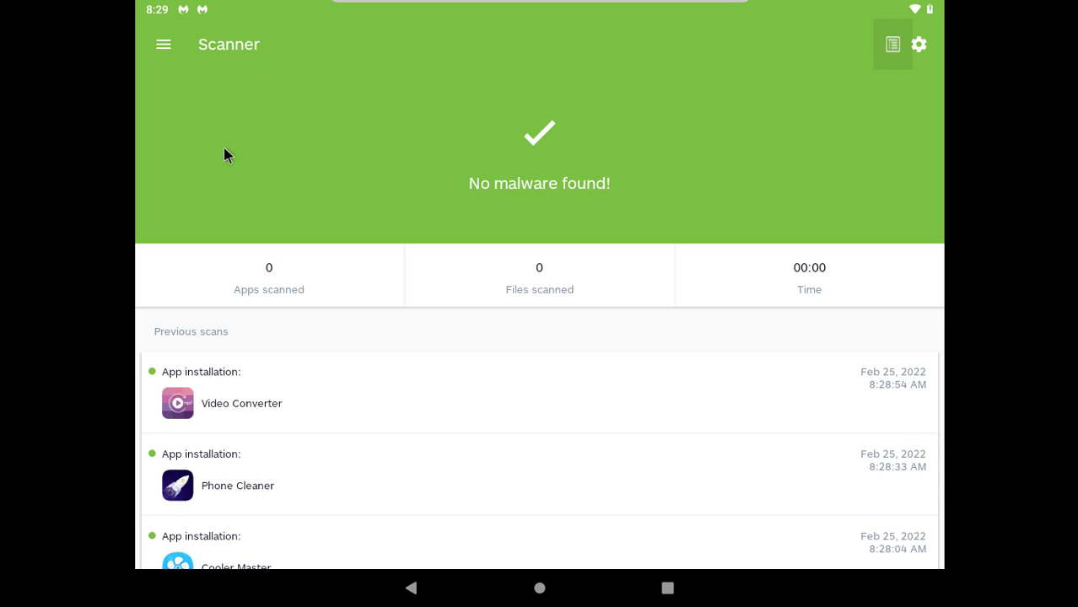
{"action": "left_click", "coordinate": [171, 51]}
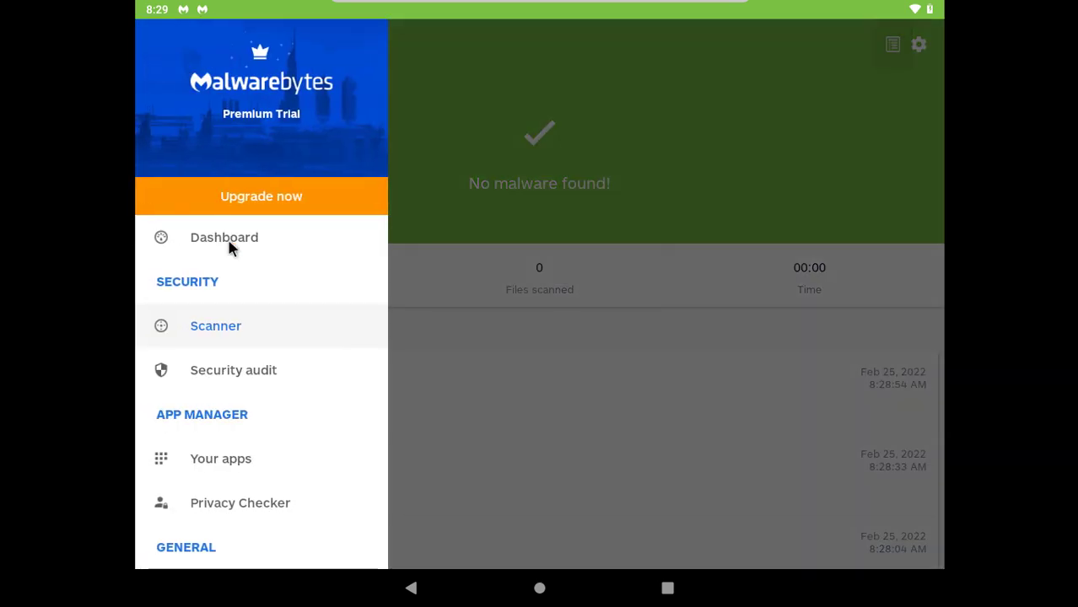
{"action": "left_click", "coordinate": [236, 241]}
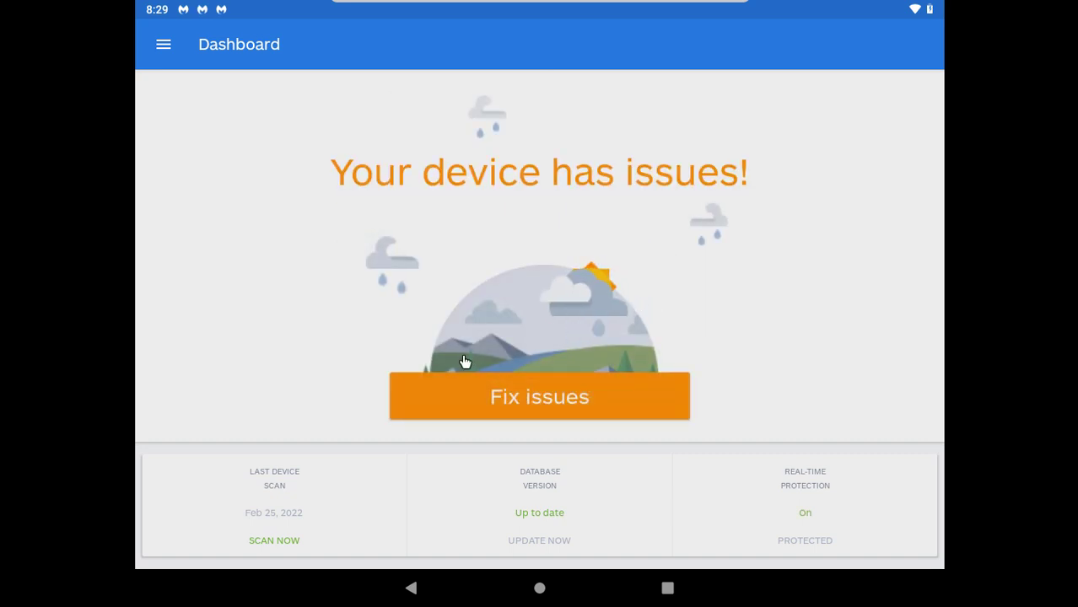
{"action": "scroll", "coordinate": [463, 359], "scroll_direction": "down", "scroll_amount": 3}
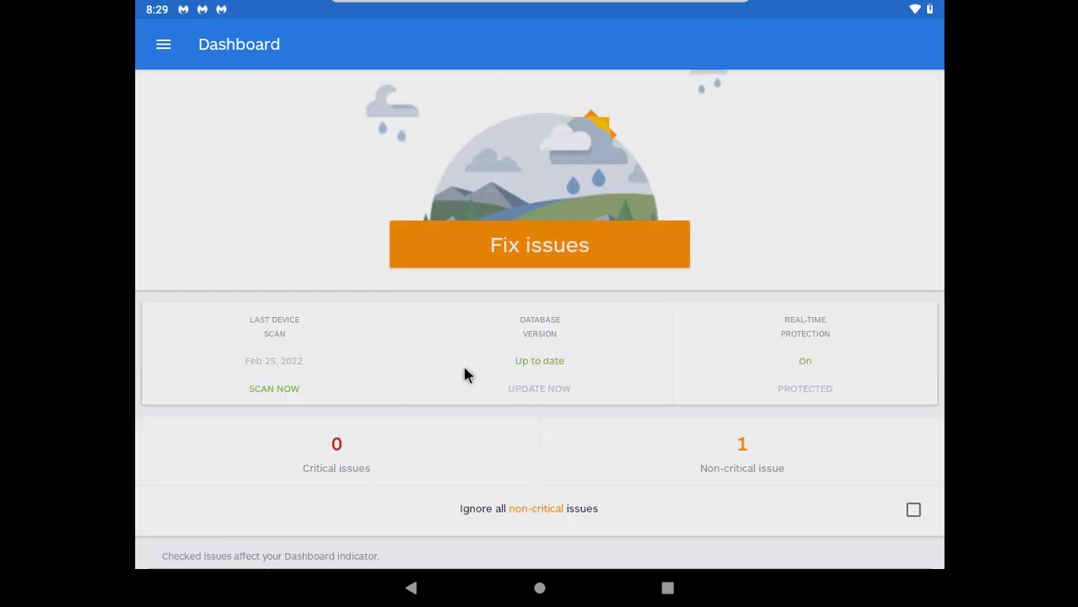
{"action": "left_click", "coordinate": [288, 388]}
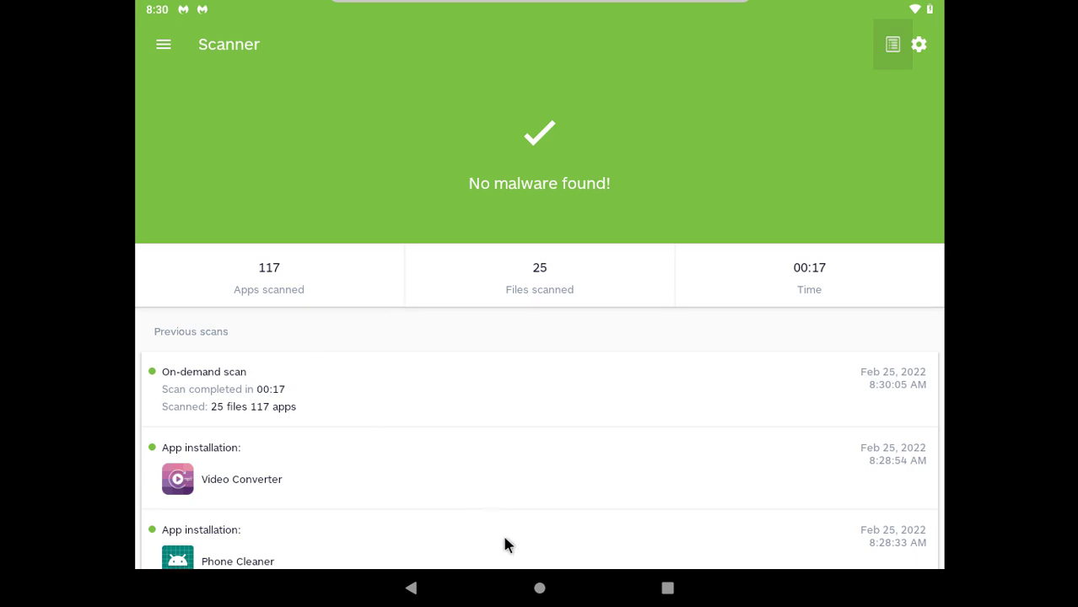
- Open Bitdefender Antivirus Free, skip the introduction, agree to the Terms of use and continue to the main screen
{"action": "left_click", "coordinate": [645, 588]}
{"action": "left_click_drag", "start_coordinate": [421, 506], "coordinate": [196, 150]}
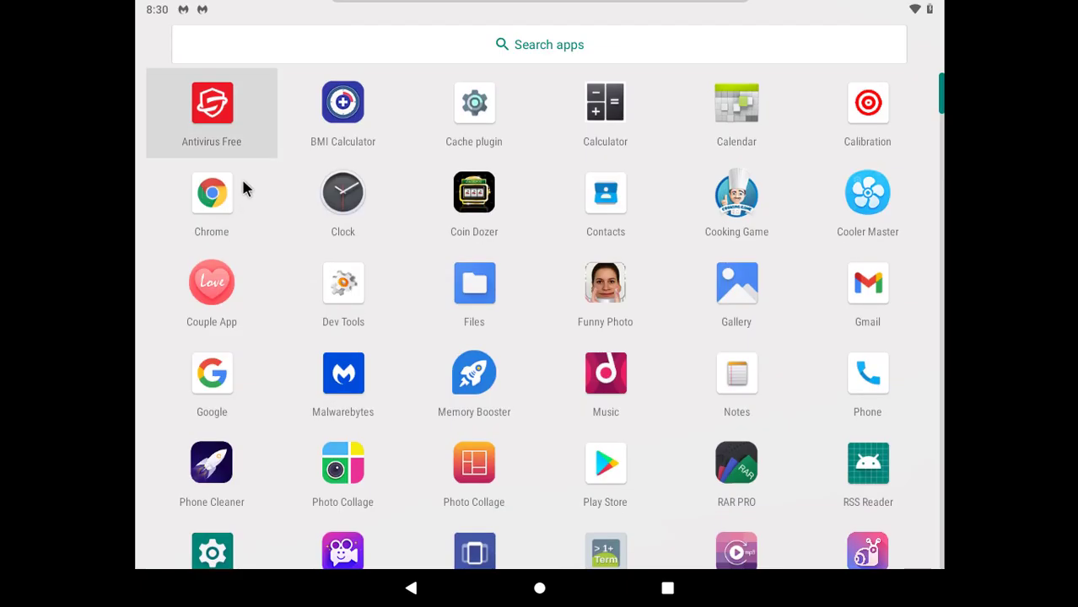
{"action": "left_click", "coordinate": [226, 128]}
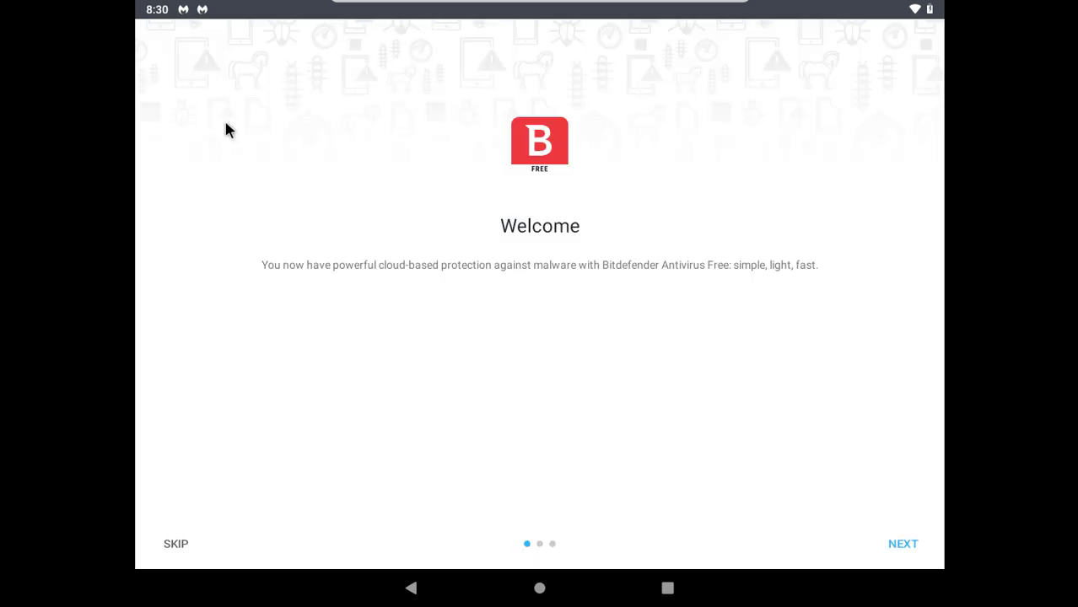
{"action": "left_click", "coordinate": [179, 532]}
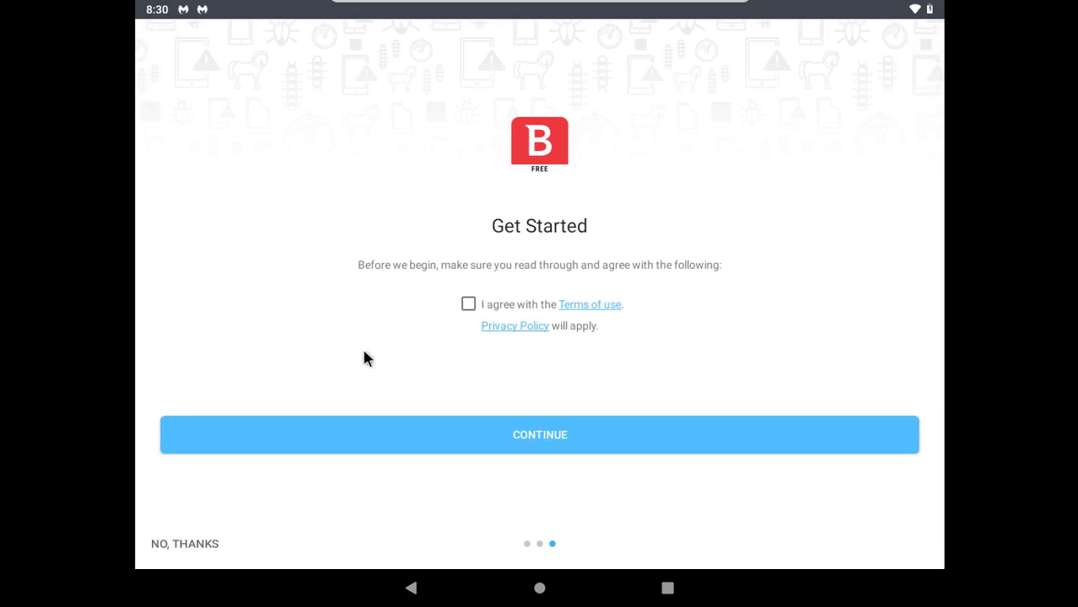
{"action": "left_click", "coordinate": [467, 307]}
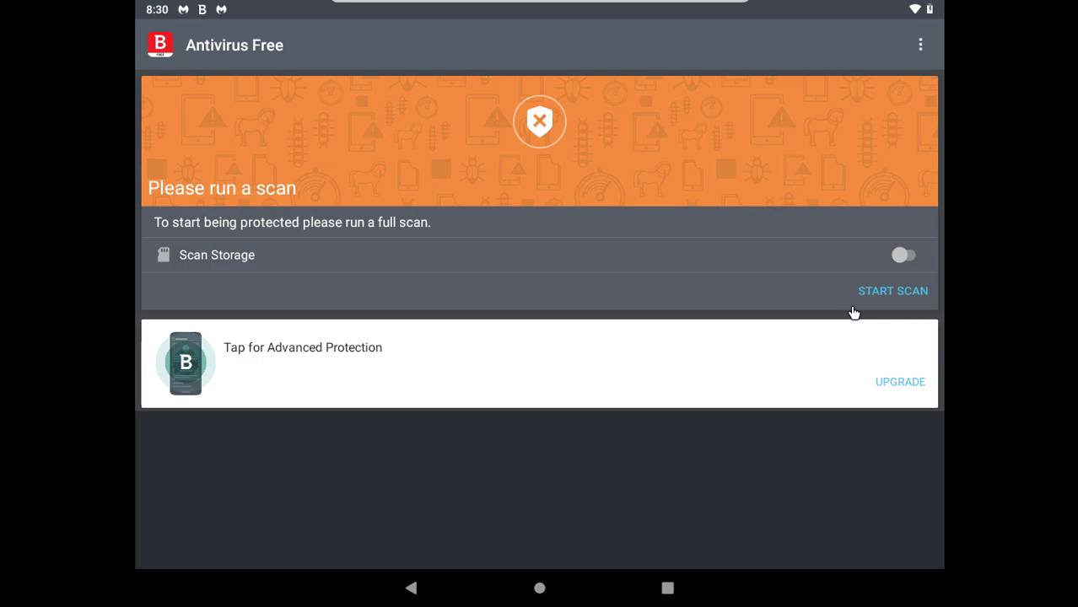
{"action": "left_click", "coordinate": [874, 302]}
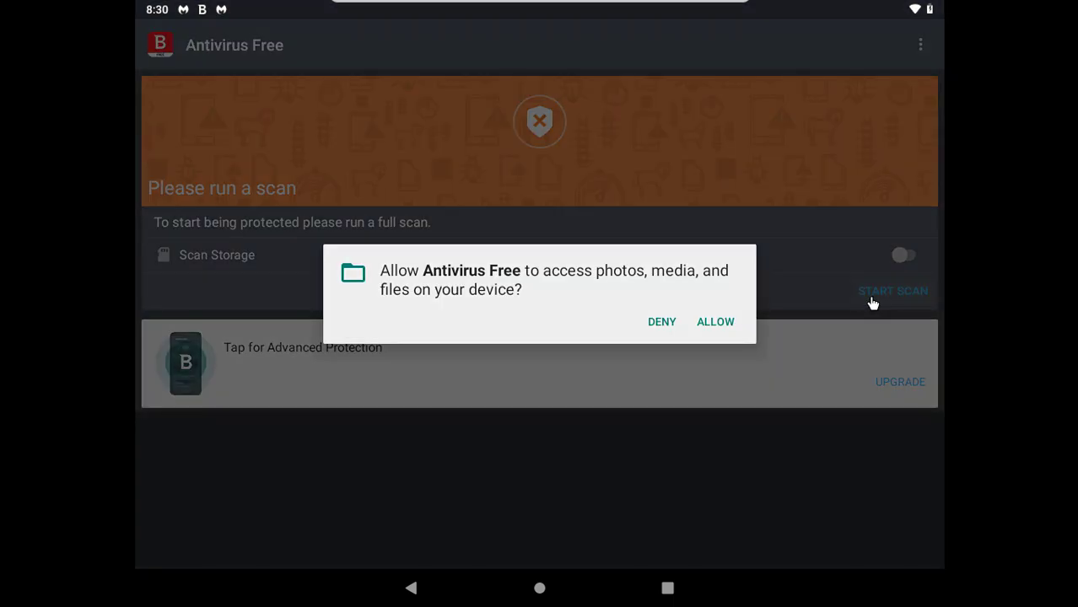
{"action": "left_click", "coordinate": [715, 322]}
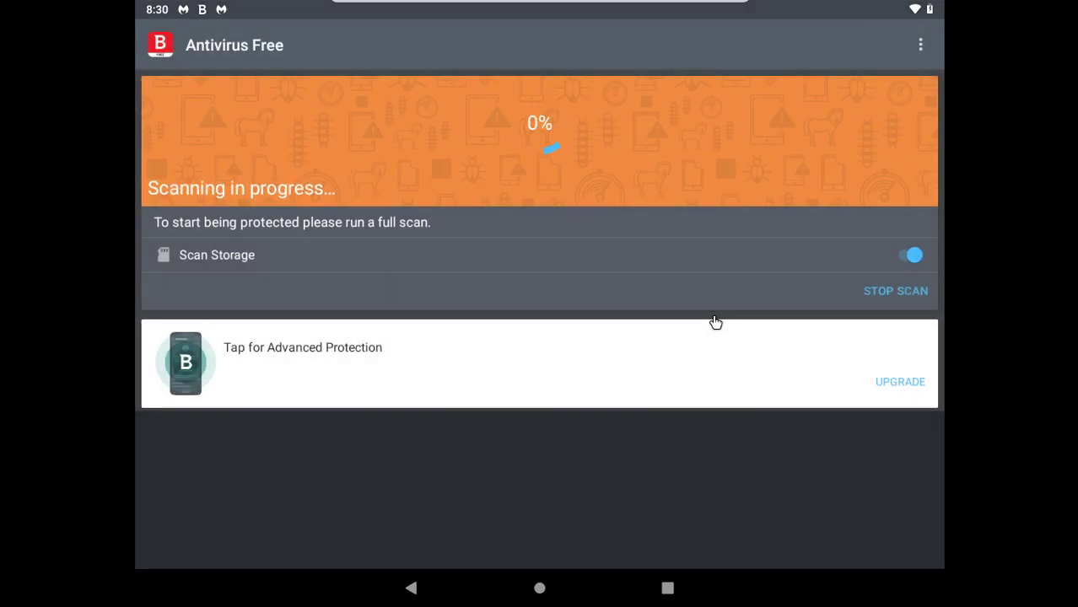
{"action": "left_click", "coordinate": [878, 293]}
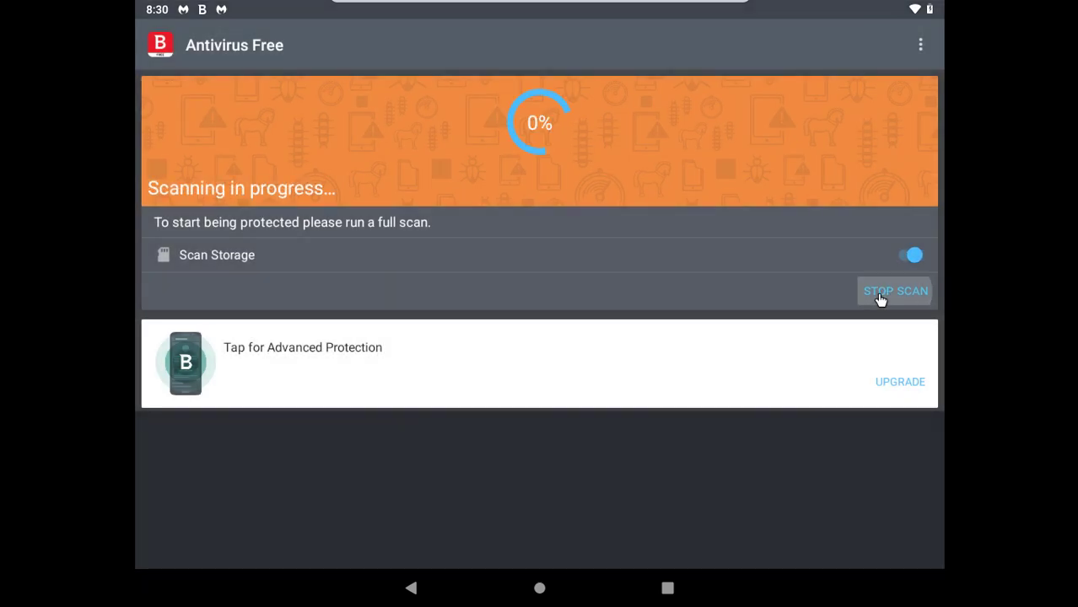
{"action": "left_click", "coordinate": [700, 324]}
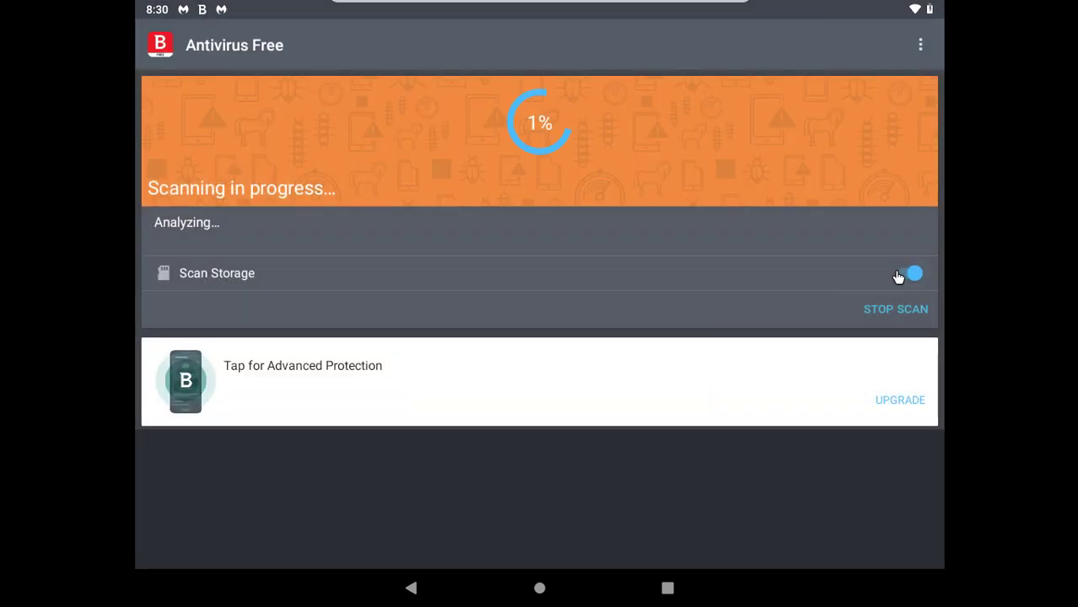
{"action": "left_click", "coordinate": [898, 277]}
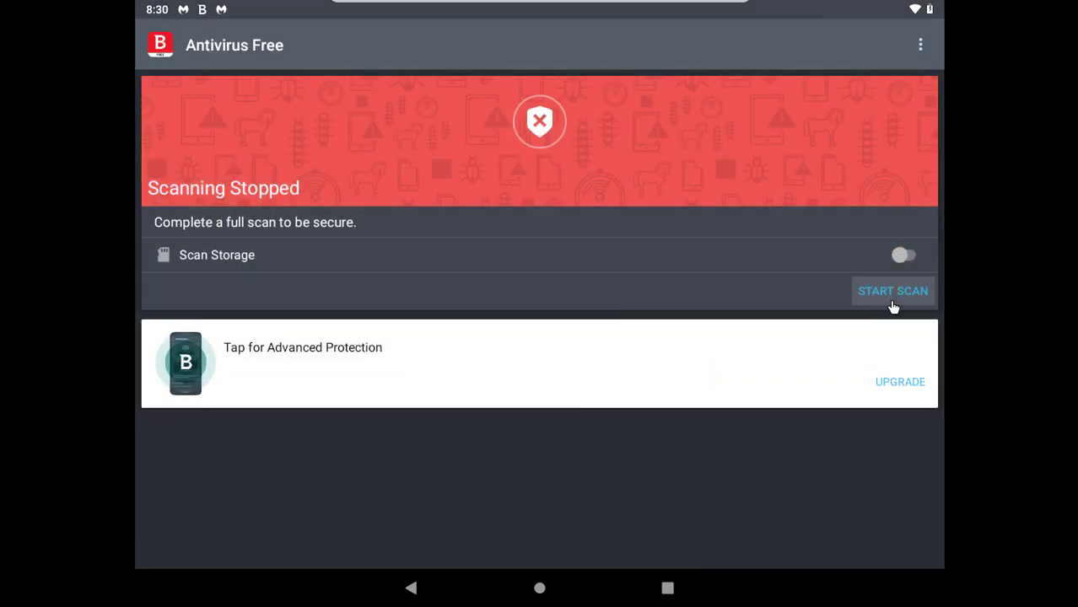
- Run a Bitdefender scan with Scan Storage off and review the list of detected apps
{"action": "left_click", "coordinate": [893, 291]}
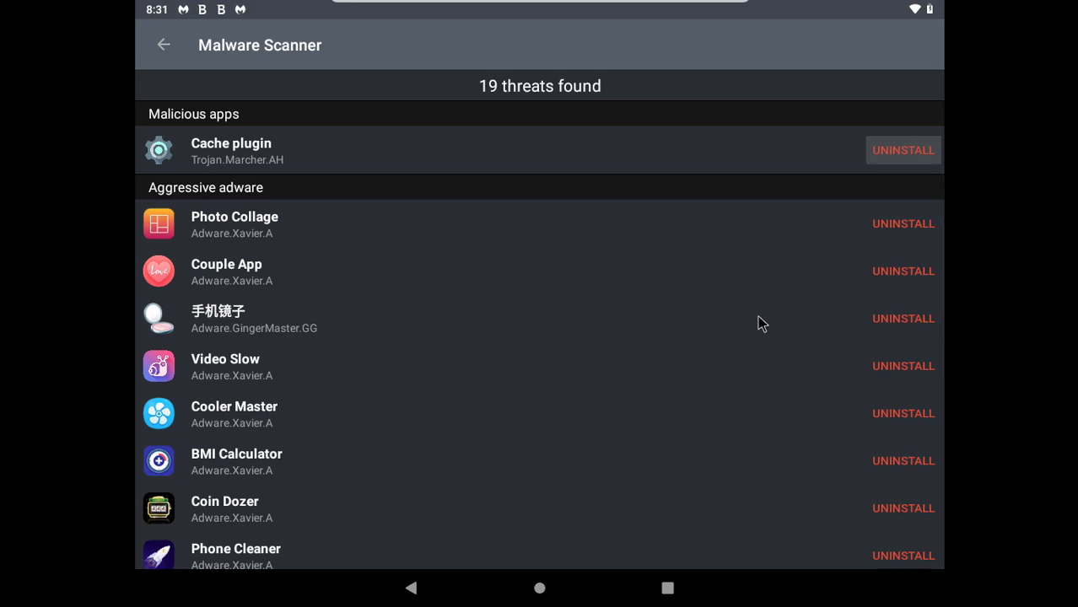
{"action": "scroll", "coordinate": [757, 315], "scroll_direction": "down", "scroll_amount": 5}
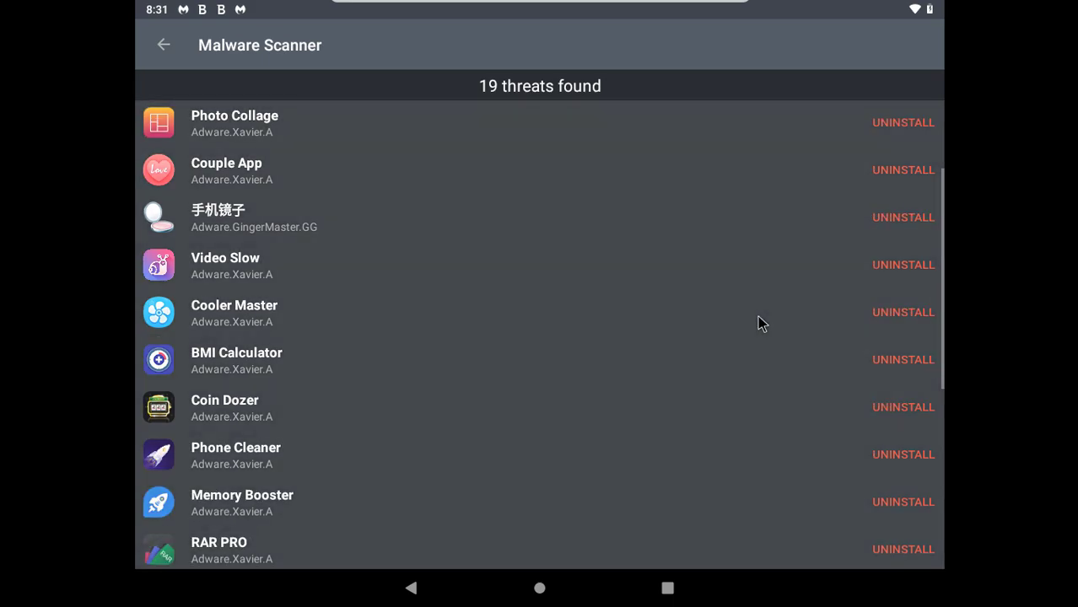
{"action": "scroll", "coordinate": [757, 323], "scroll_direction": "down", "scroll_amount": 3}
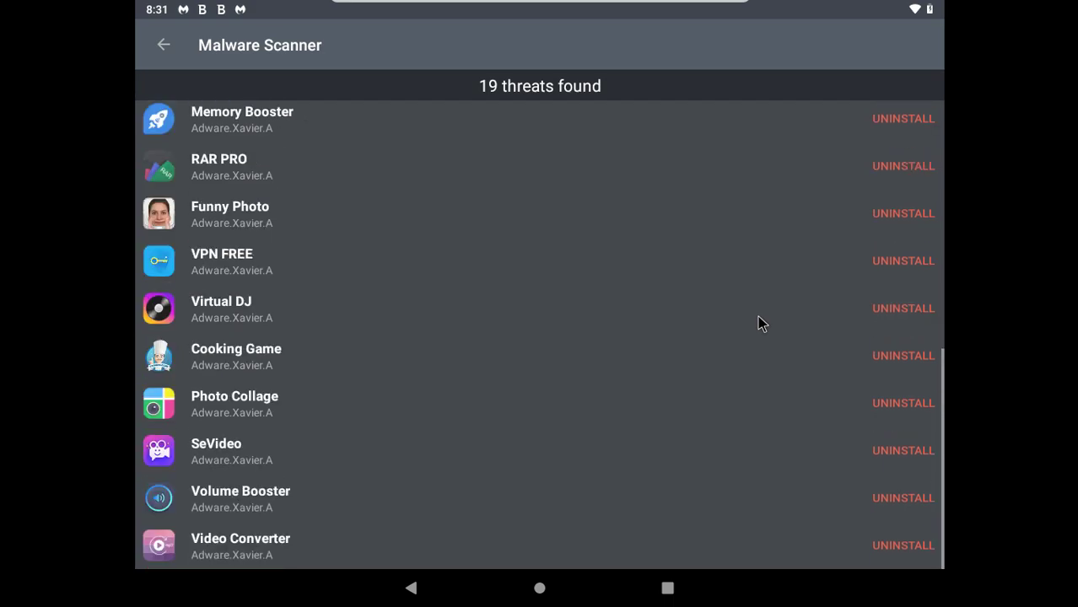
{"action": "scroll", "coordinate": [757, 318], "scroll_direction": "up", "scroll_amount": 8}
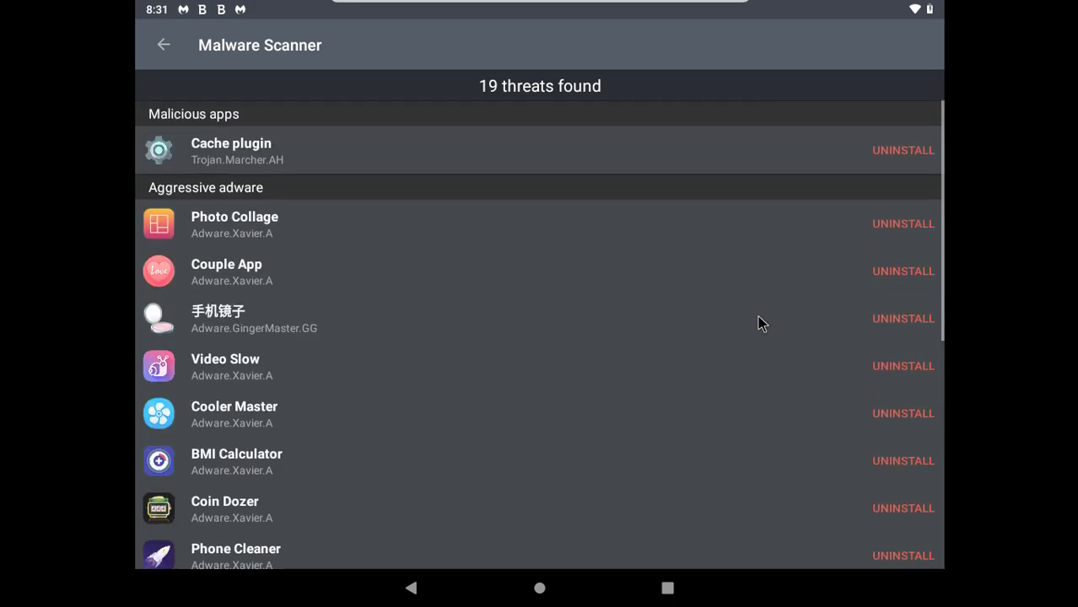